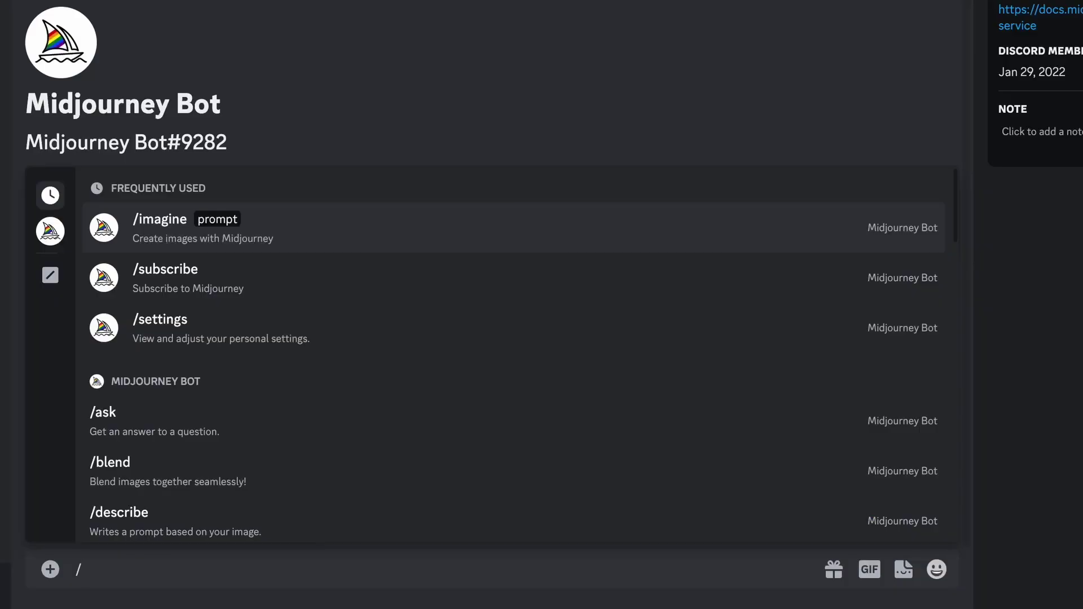
- Generate images with the /imagine prompt "give me an image of a ship" and enlarge the result
text(imagine prompt give me an image of a ship)
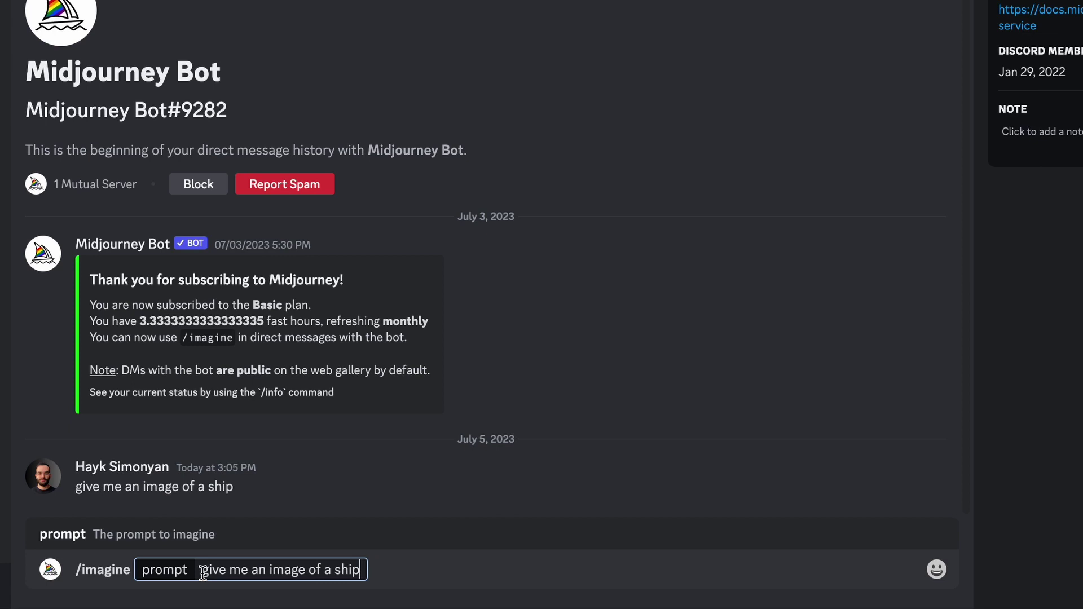
key(Return)
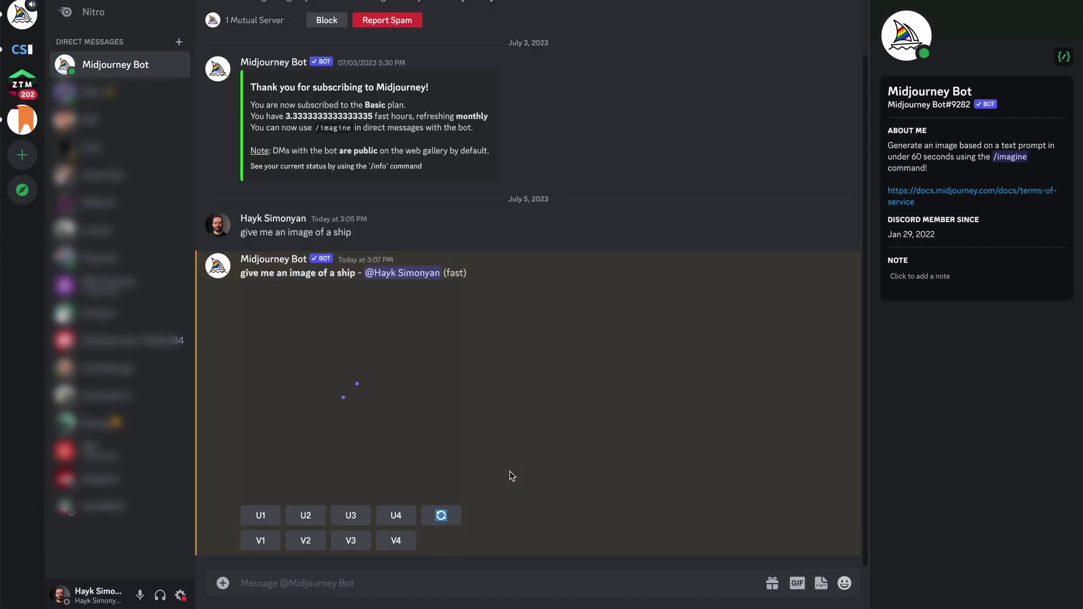
click(292, 374)
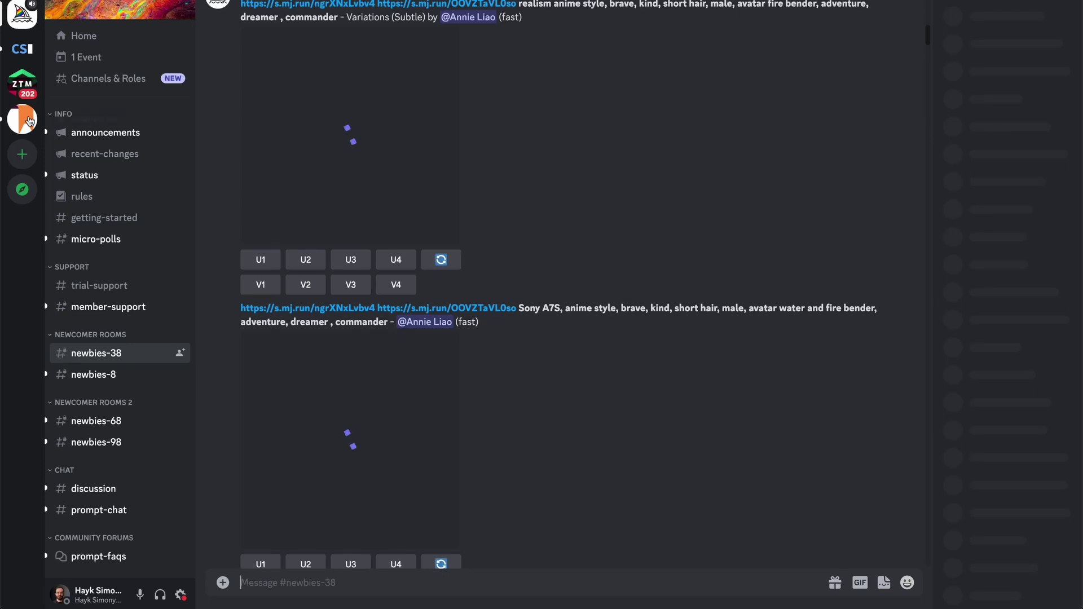
- Browse the images that members generated in the newbies-38 channel
scroll(585, 450, up, 5)
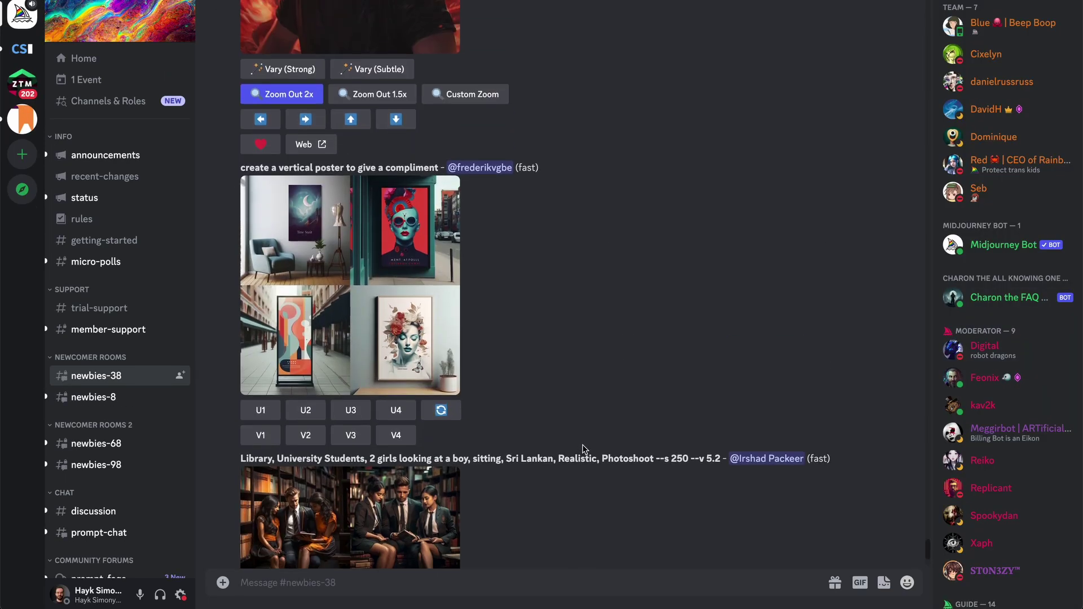
scroll(585, 450, up, 1)
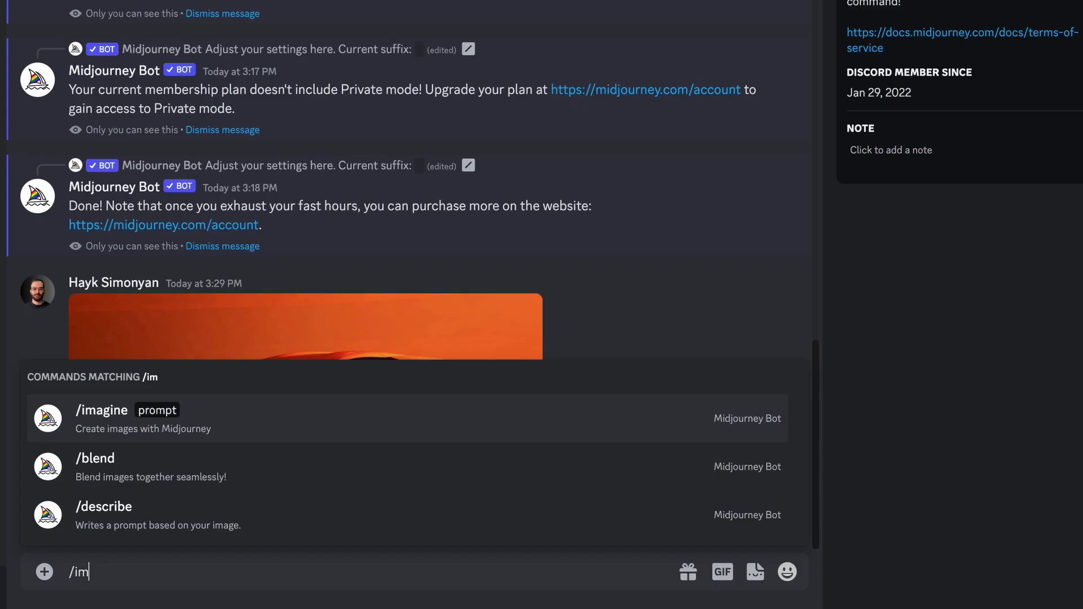
- Run /imagine with the posted orange Lamborghini photo as the image reference, followed by the text "cartoon style"
text(agine)
click(141, 523)
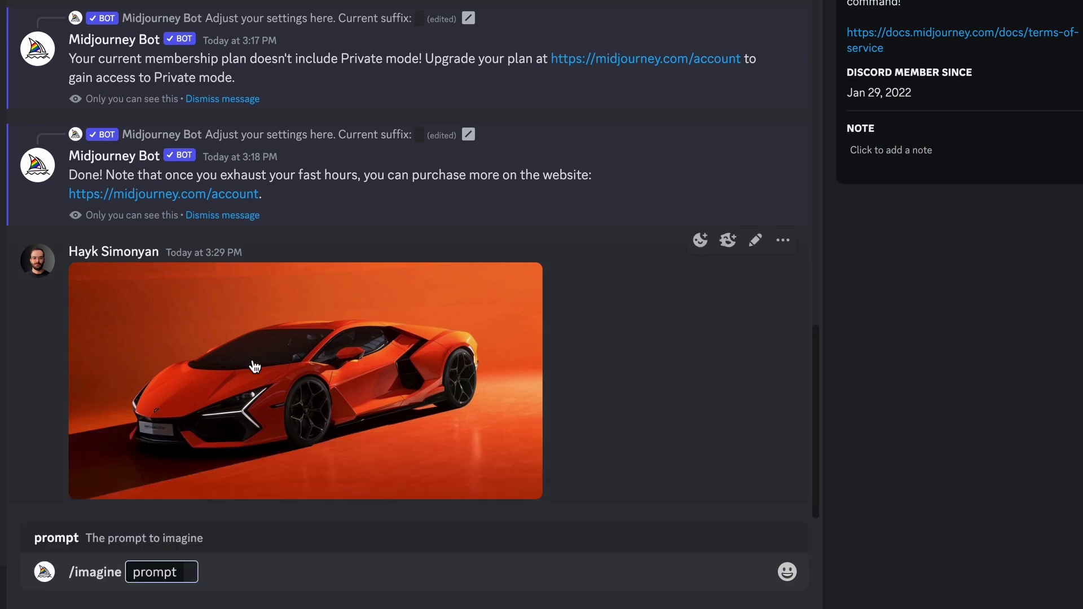
drag(180, 426, 193, 575)
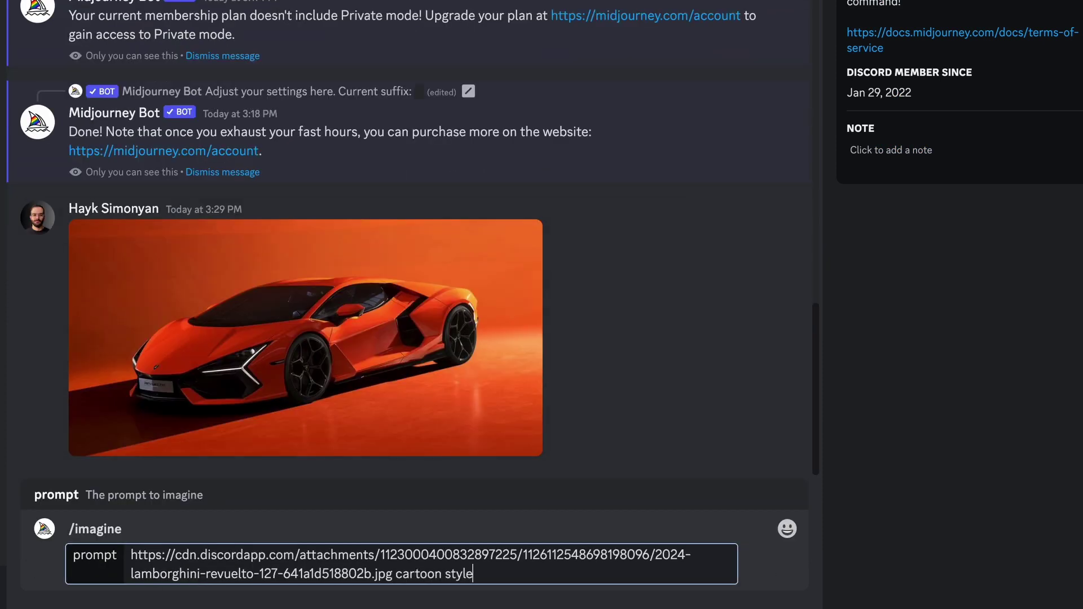
text(cartoon style)
key(Return)
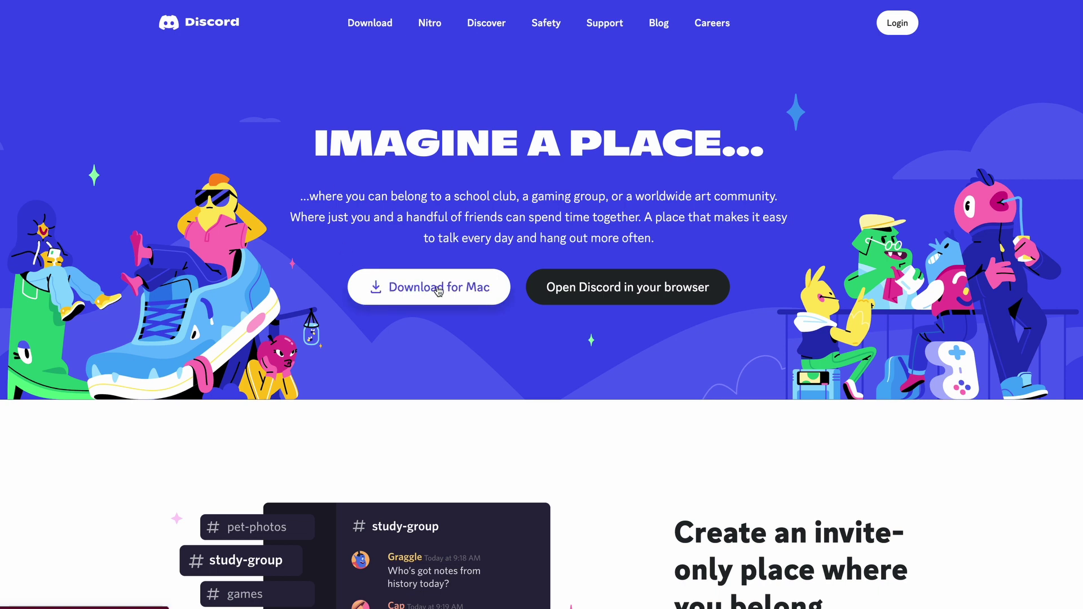
- Open Discord in the browser and start a direct message with Midjourney Bot from its post in the newbies-8 channel
click(583, 289)
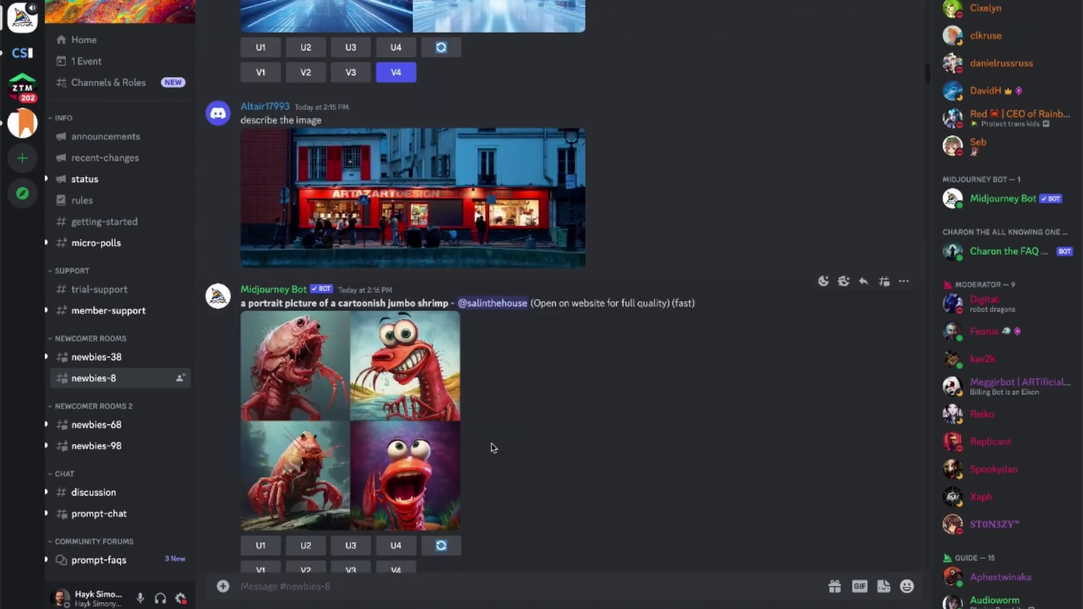
scroll(236, 389, down, 2)
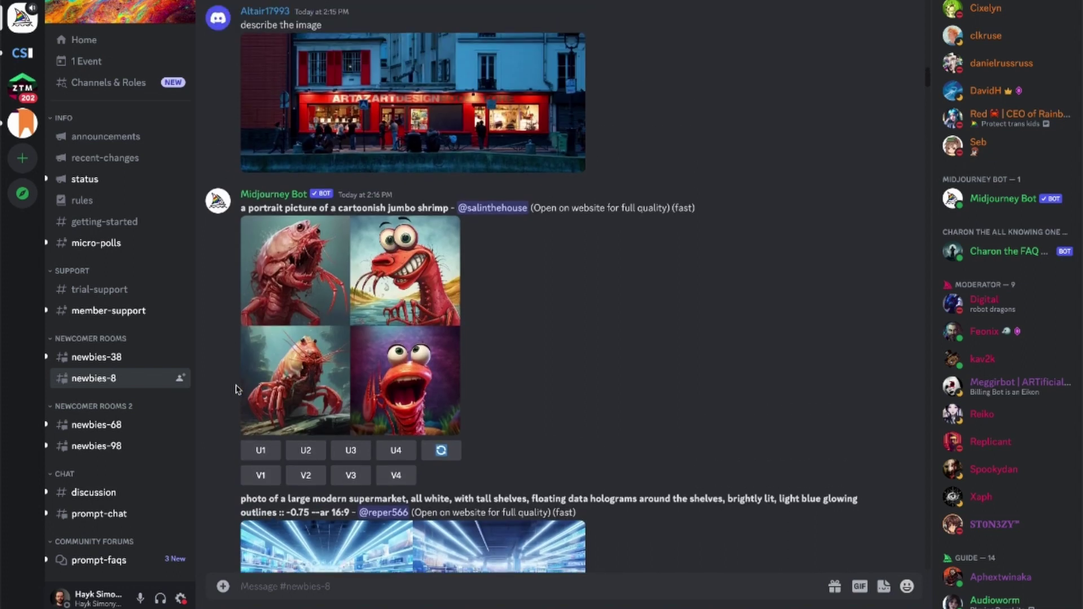
right_click(219, 206)
click(245, 263)
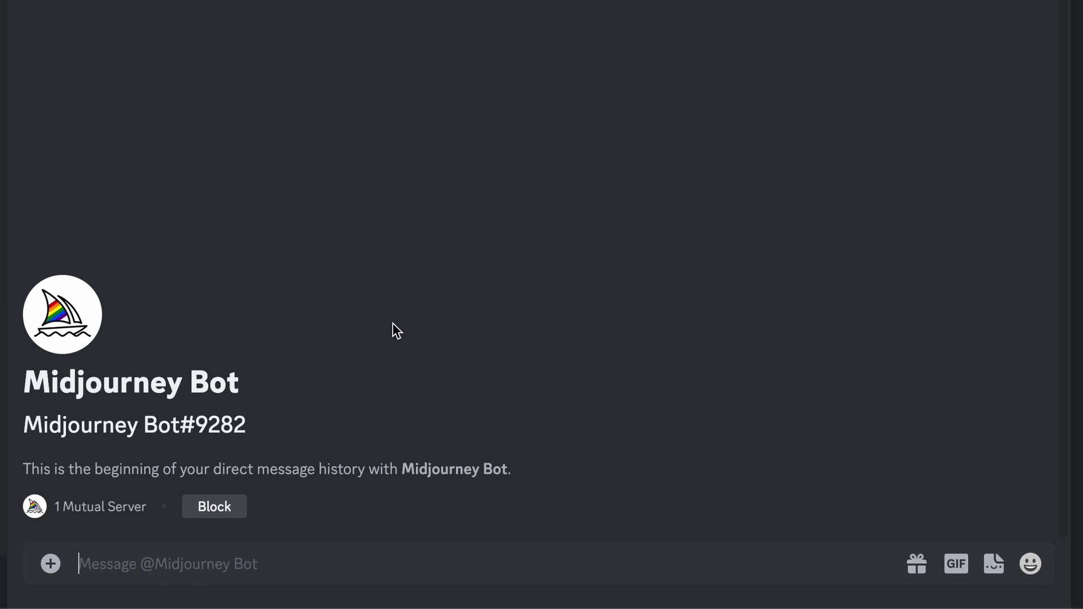
- Send the /subscribe command to Midjourney Bot and open the subscription plans page
text(/)
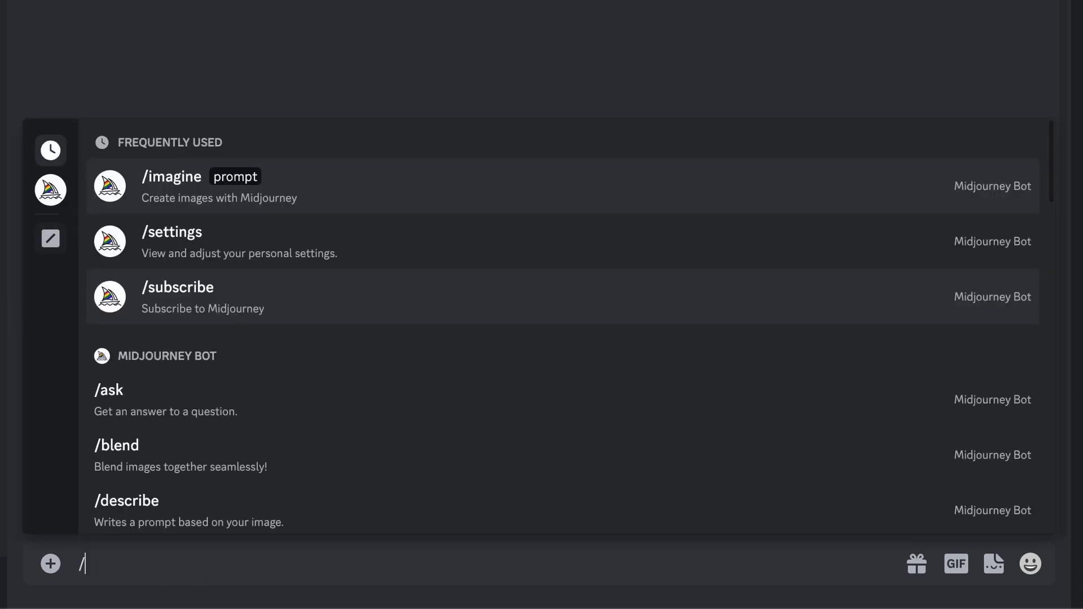
text(subs)
key(Return)
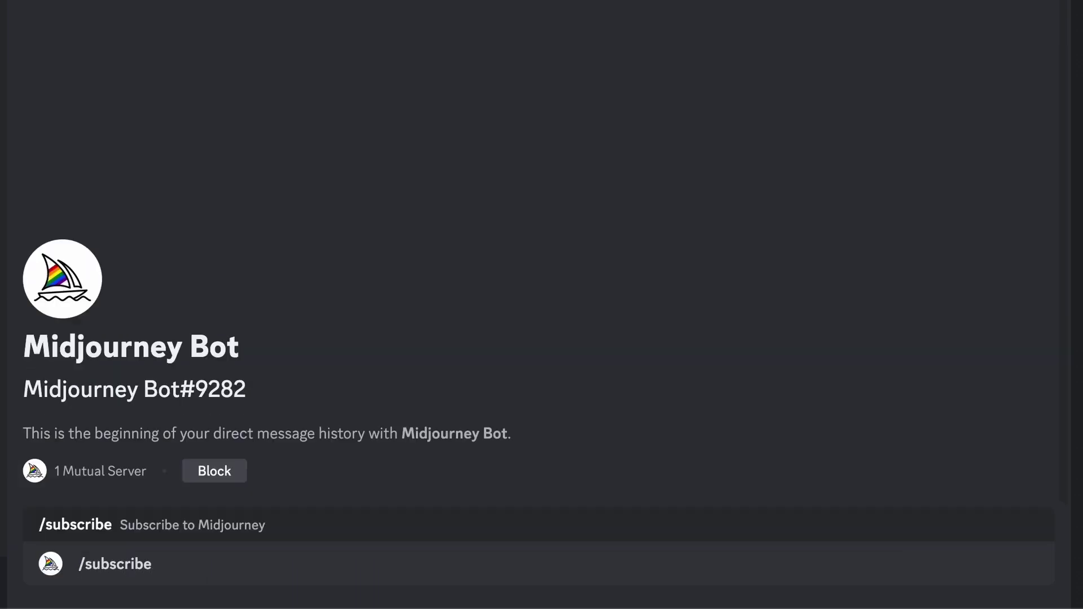
key(Return)
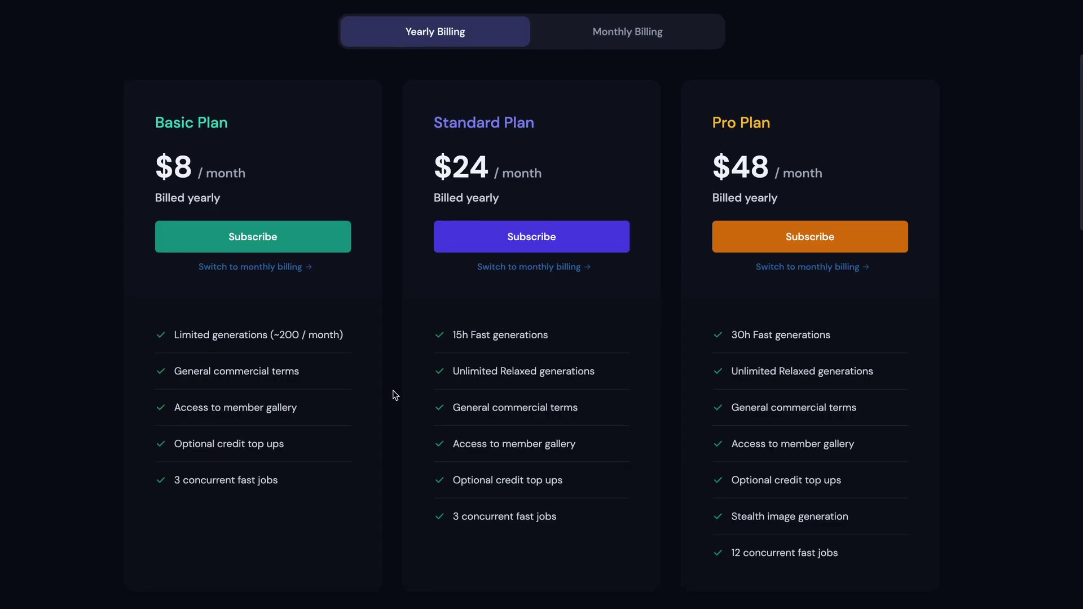
- Switch the plans to monthly billing and subscribe to the Basic Plan
click(594, 42)
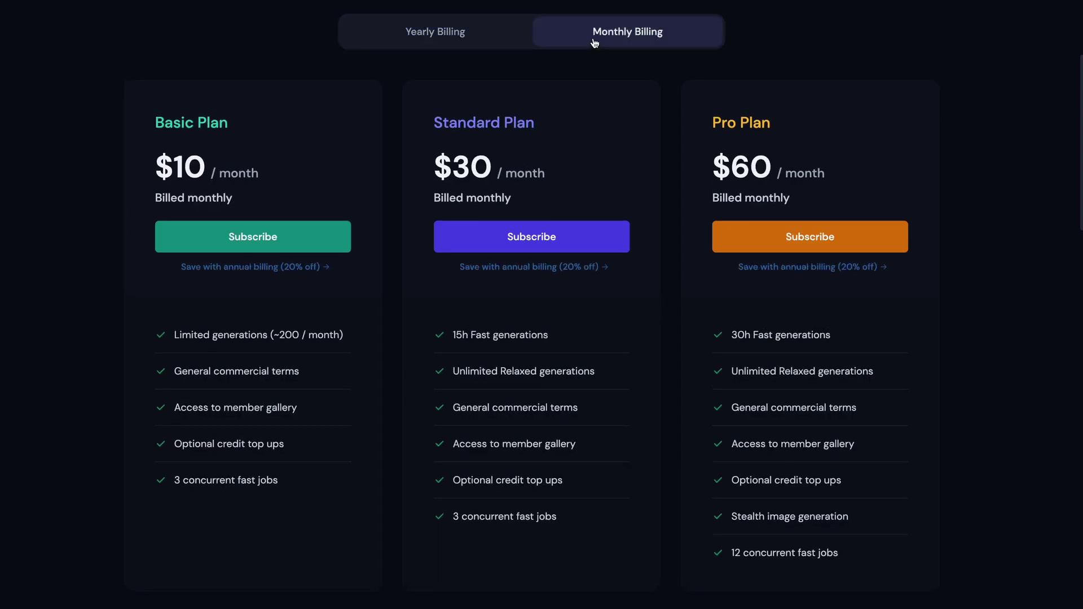
click(334, 243)
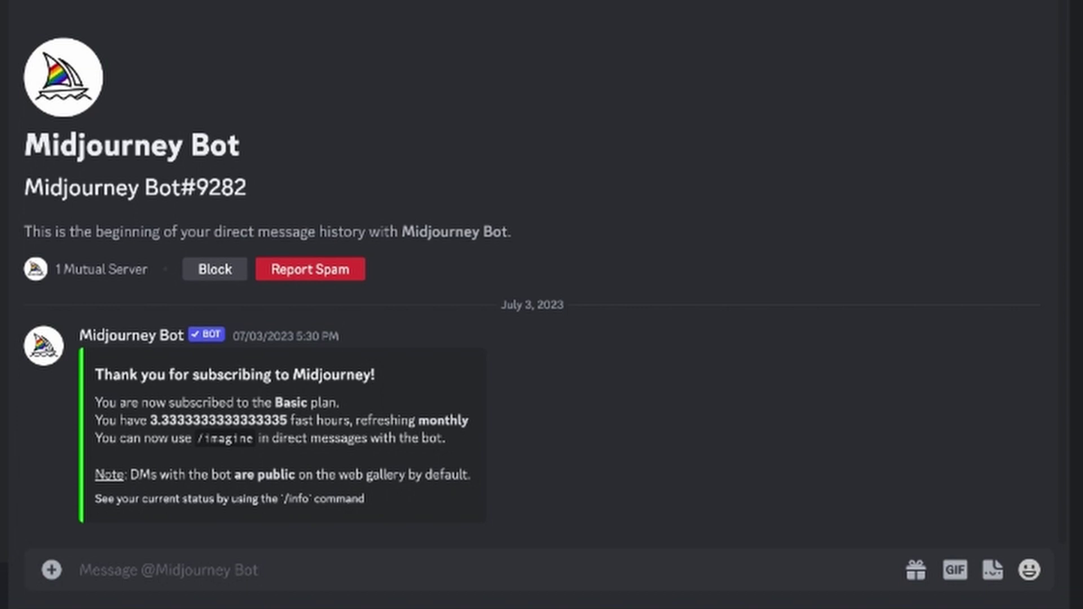
- Send Midjourney Bot the plain message "give me an image of a ship" without a command
text(give me an image of a ship)
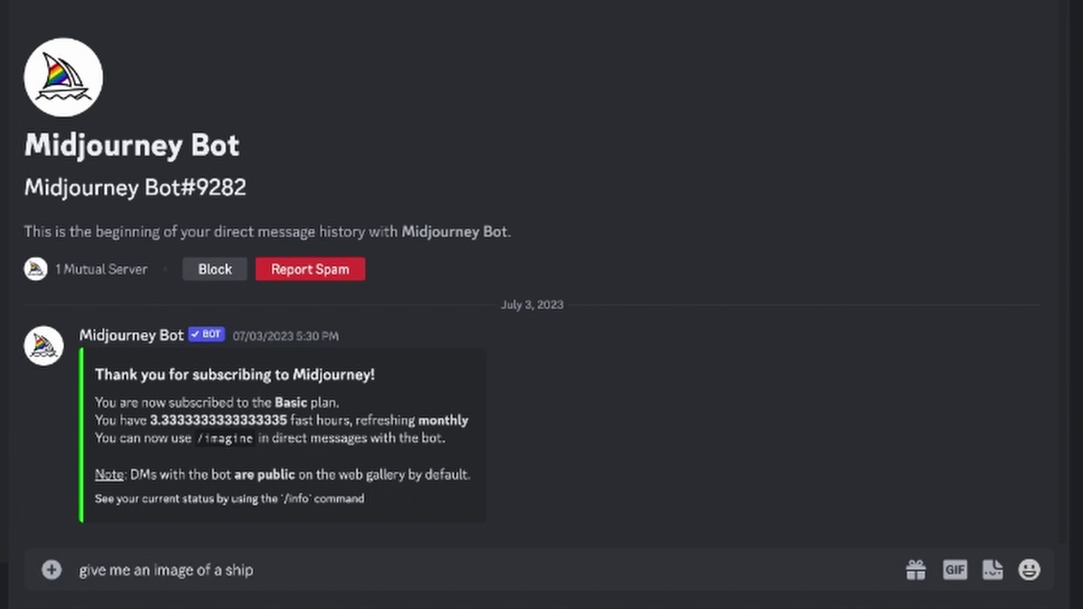
key(Return)
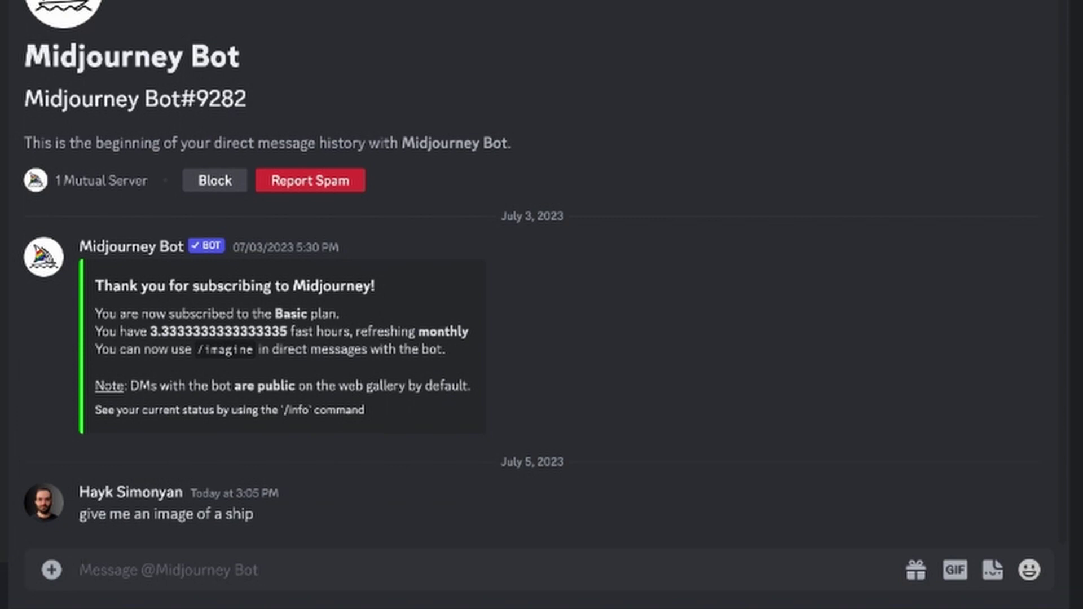
- Run the /imagine command with the text copied from the sent message, "give me an image of a ship", as its prompt
text(/)
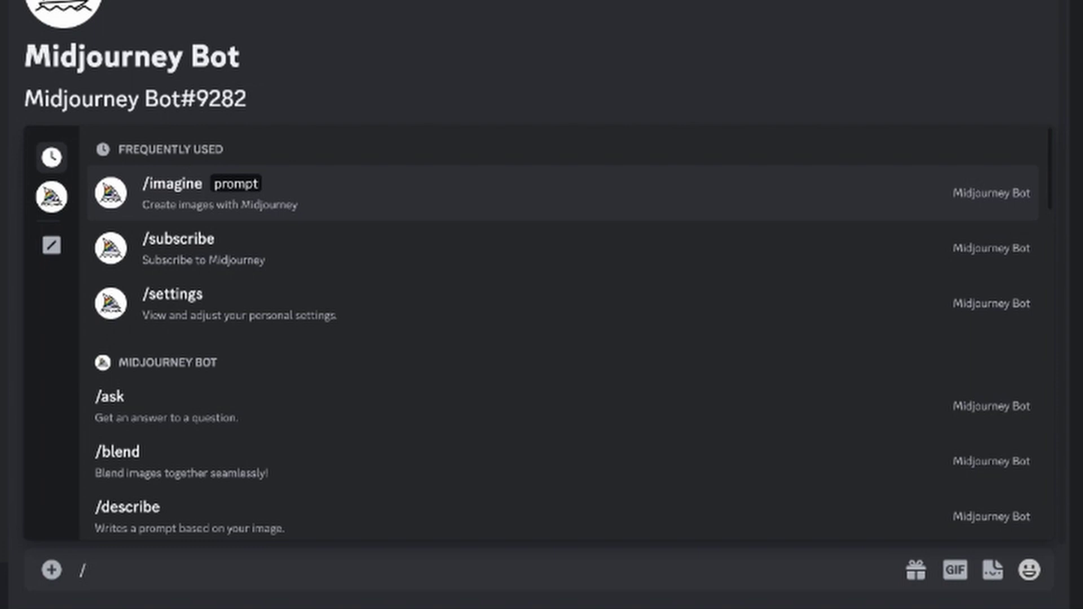
text(imagine)
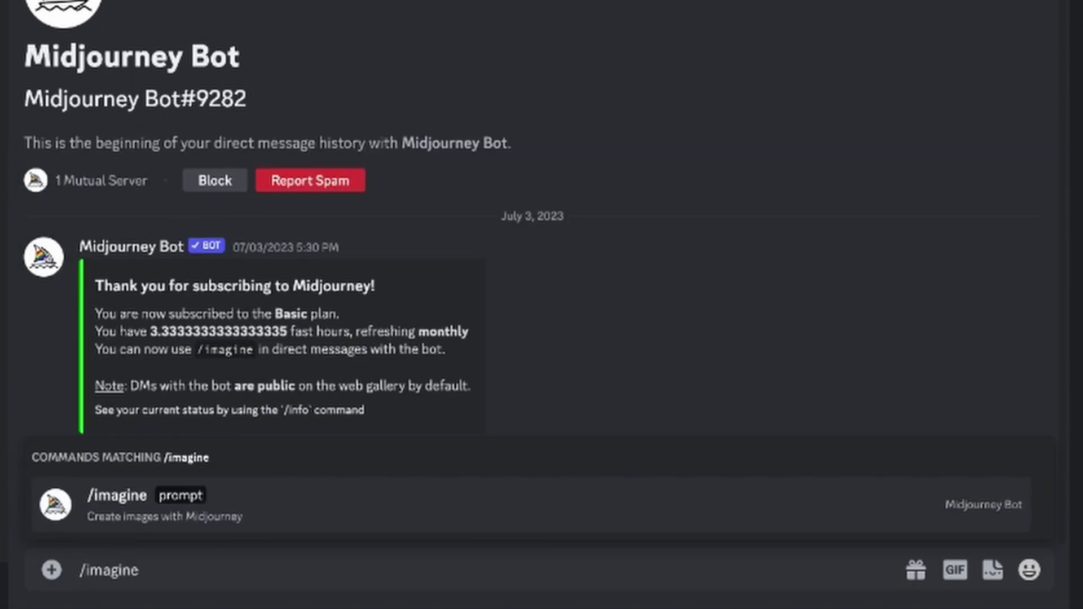
key(Tab)
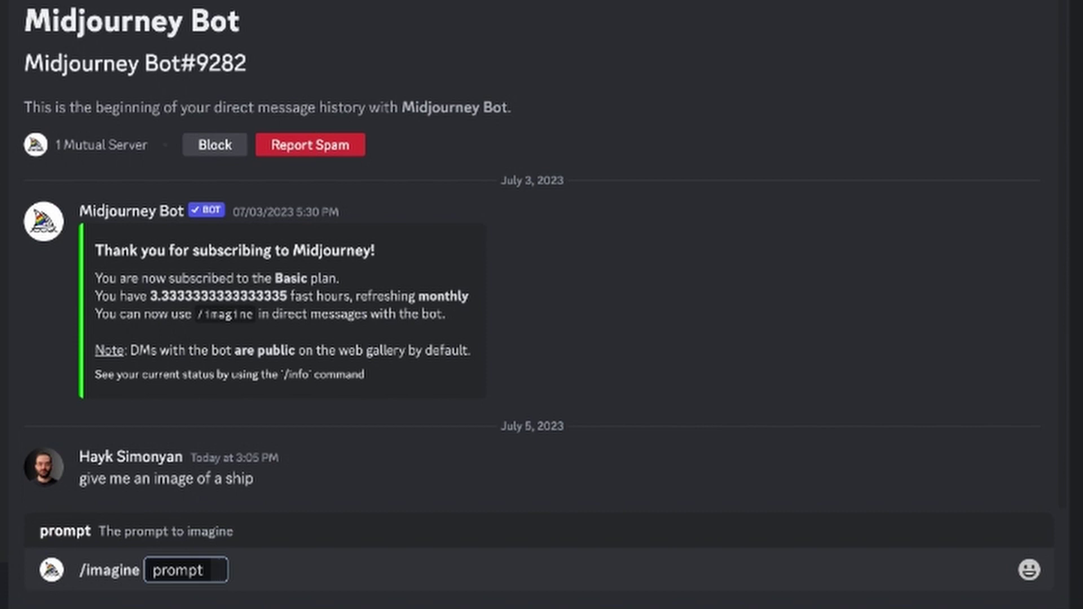
drag(79, 479, 297, 480)
key(ctrl+c)
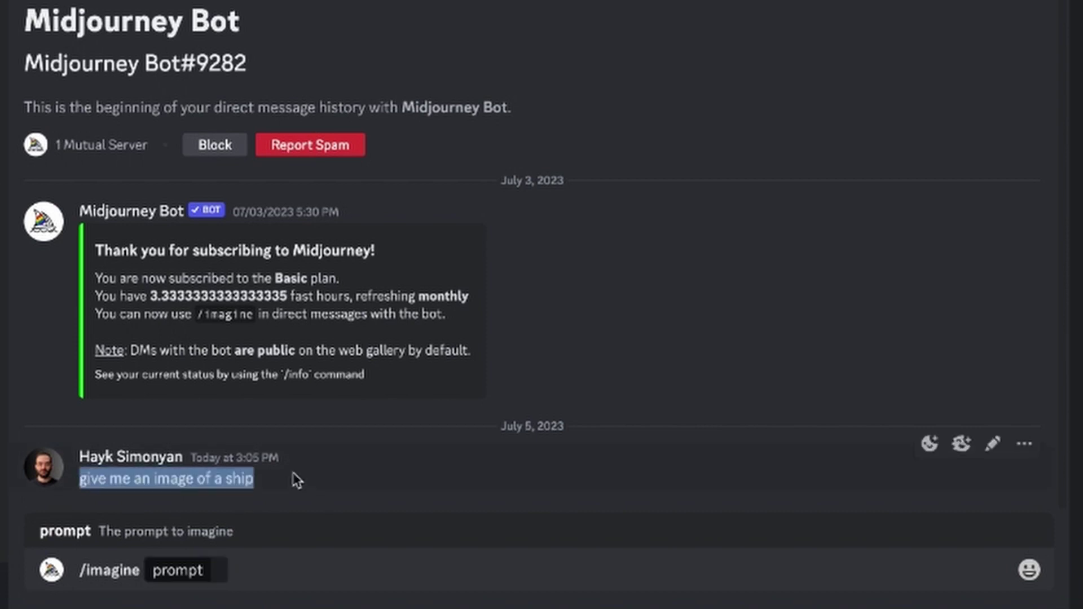
click(219, 571)
key(ctrl+v)
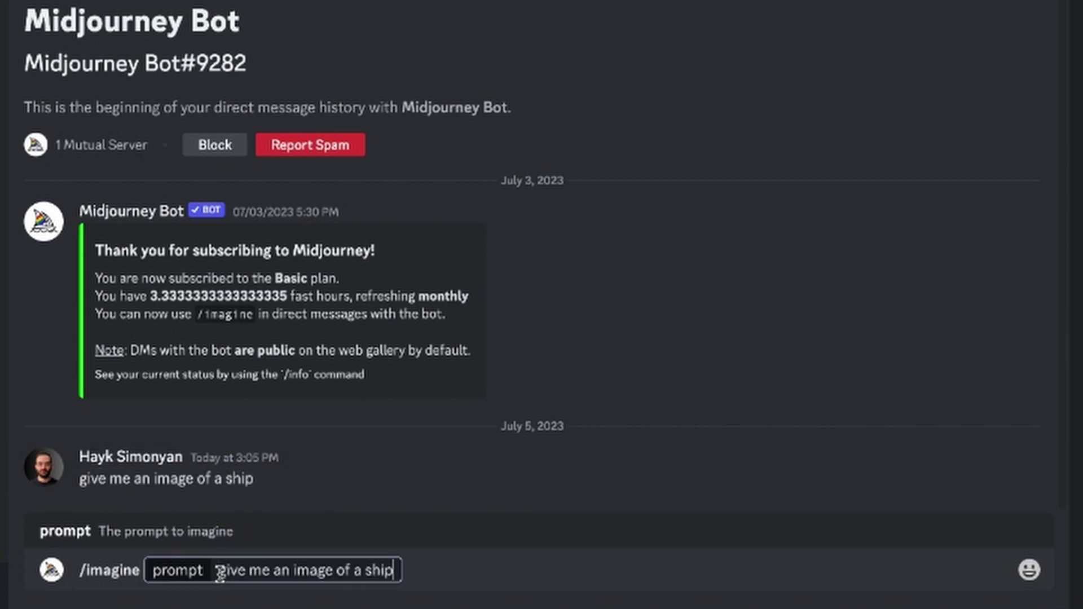
key(Return)
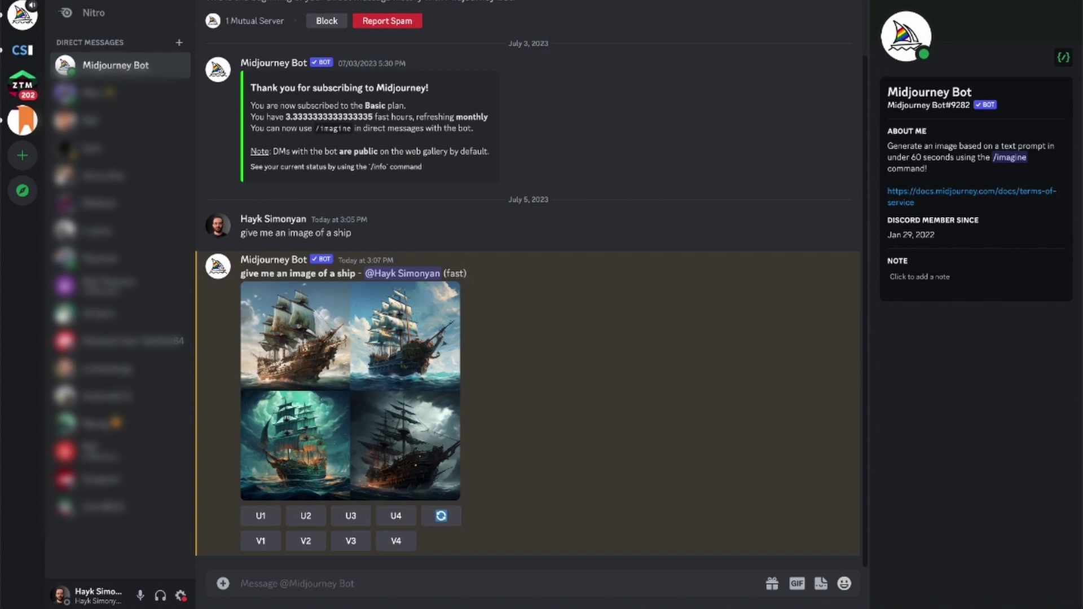
- Examine the enlarged ship grid and the enlarged Miyazaki-style pirate ship grid, closing each preview
click(309, 404)
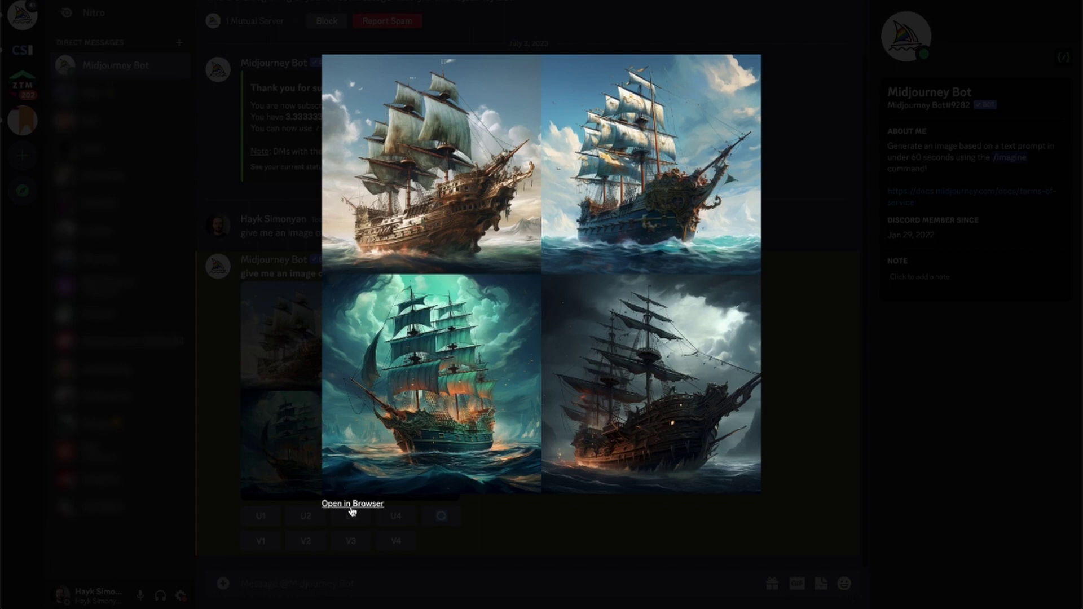
click(292, 590)
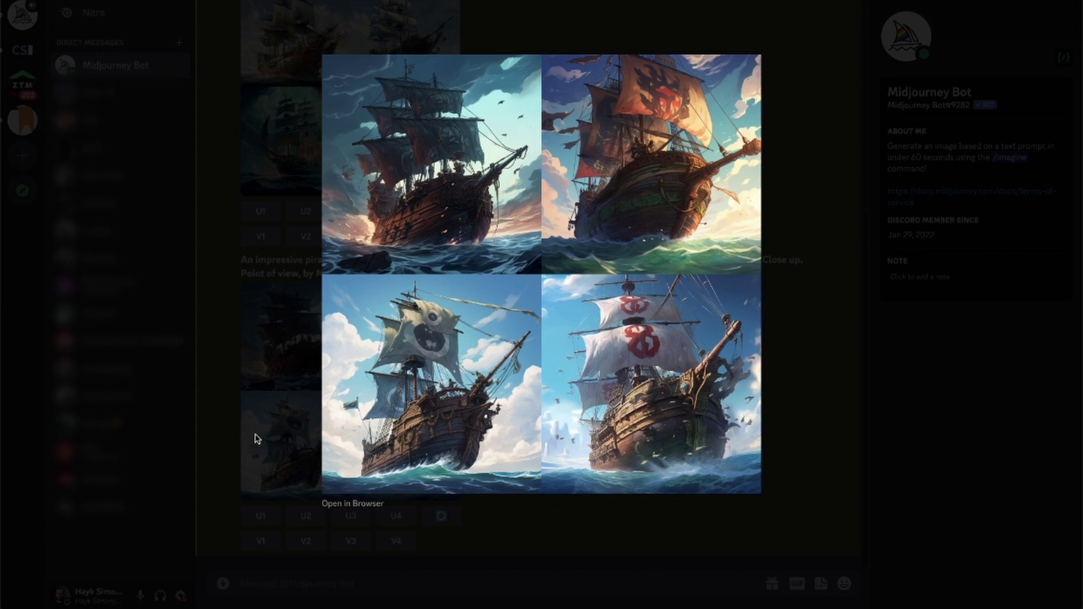
click(257, 439)
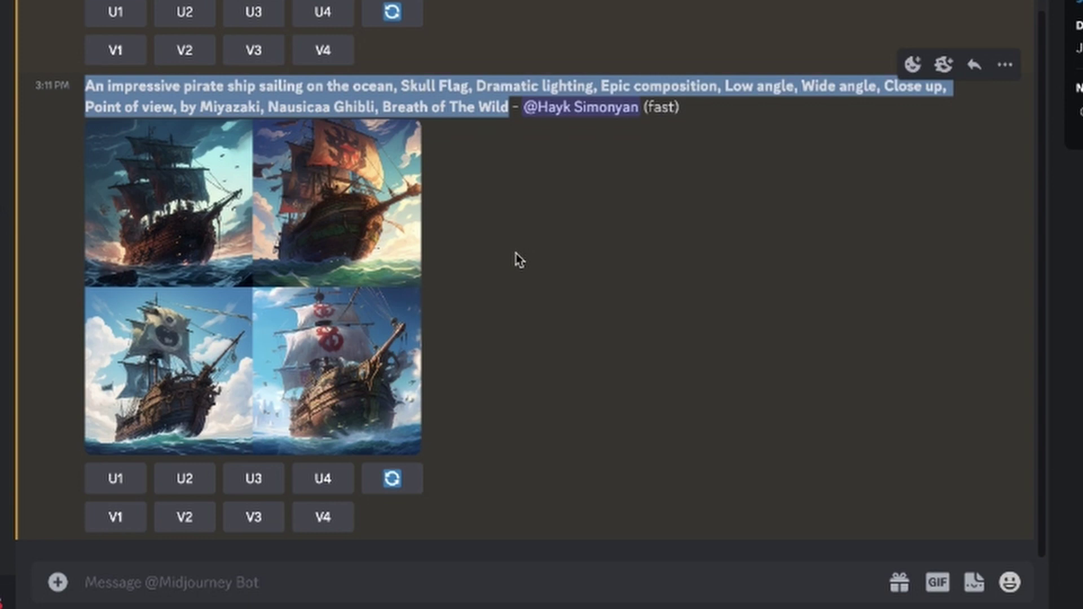
click(58, 494)
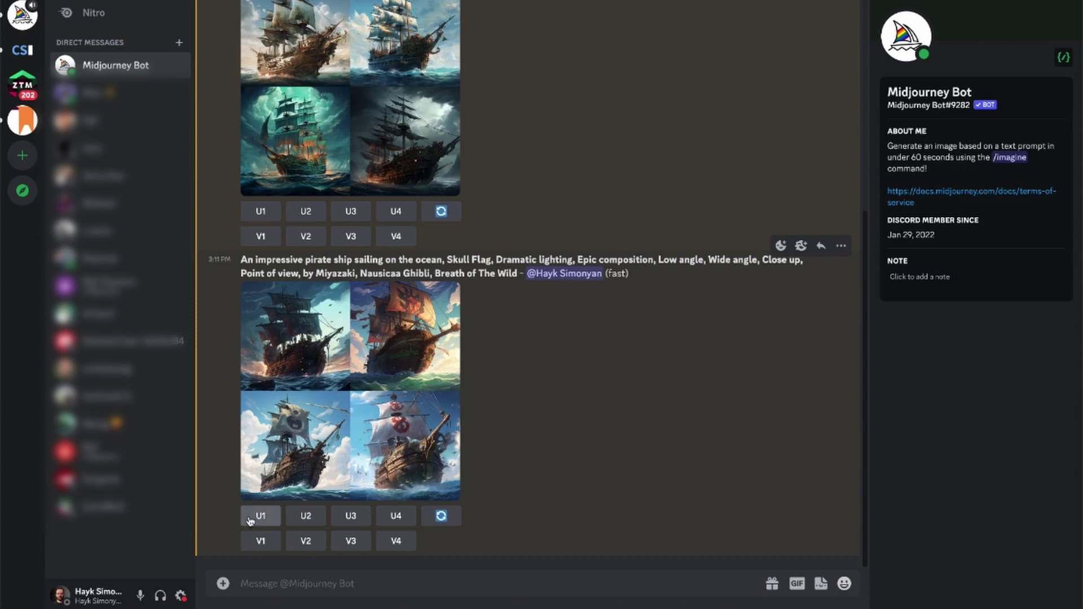
- Create variations of the third pirate ship image and upscale the second image of the new grid
click(351, 540)
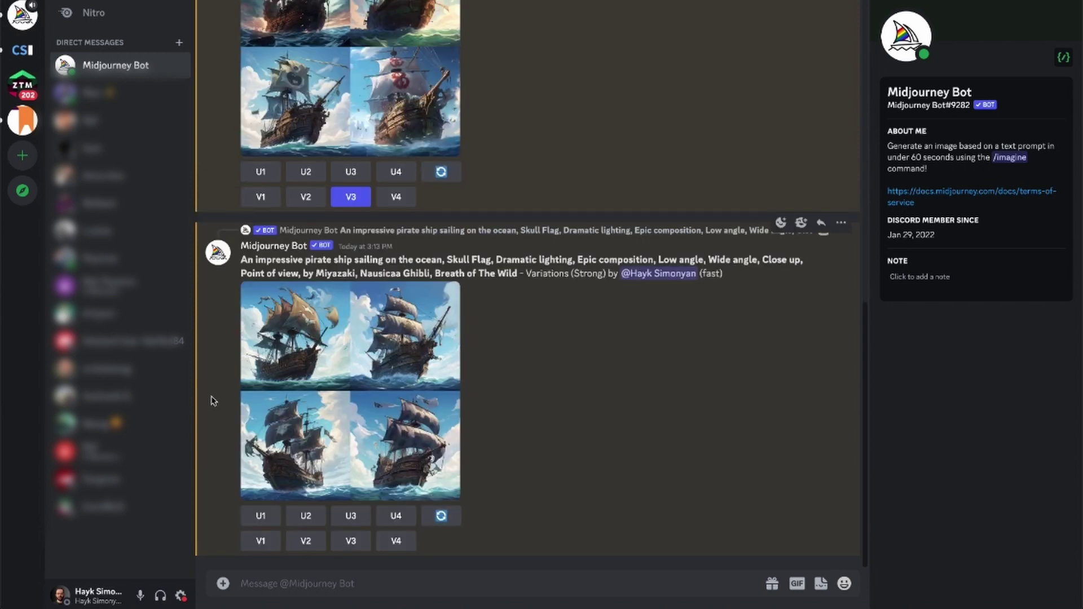
click(305, 515)
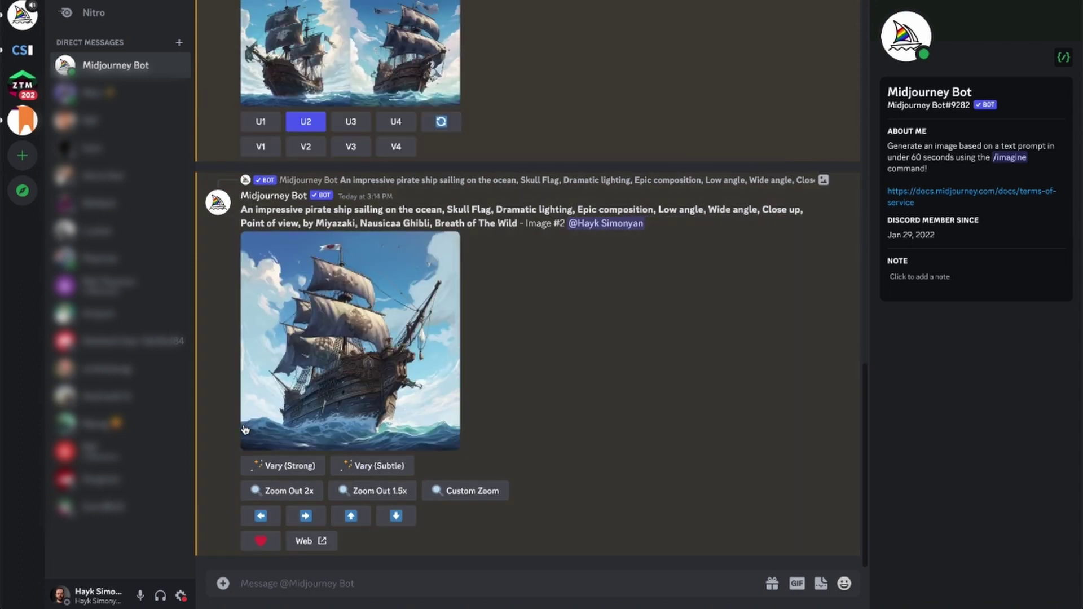
- Send the /settings command to Midjourney Bot to bring up the personal settings
click(325, 581)
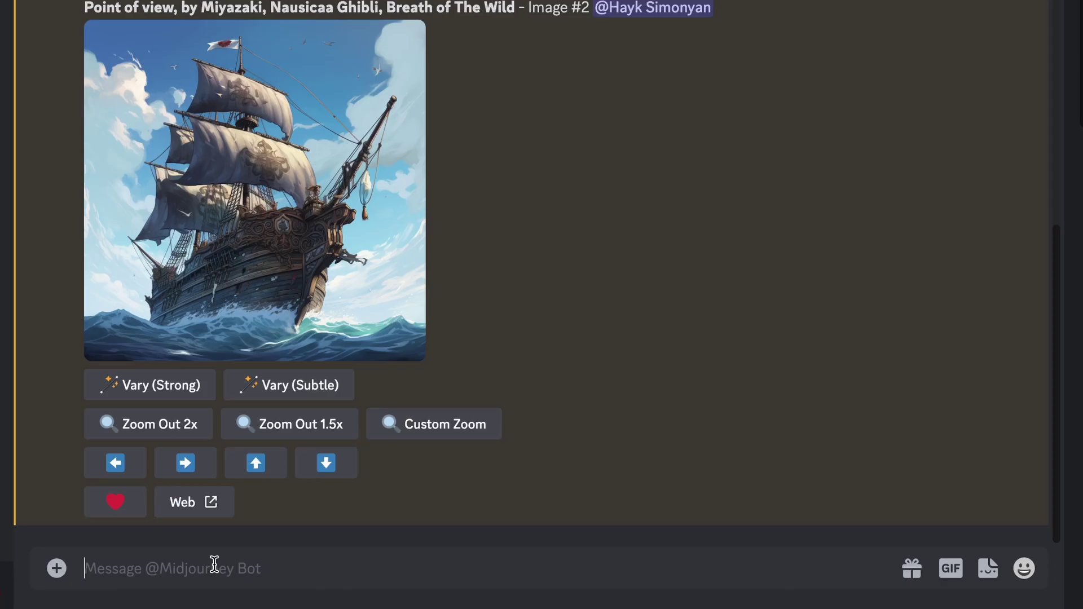
text(/)
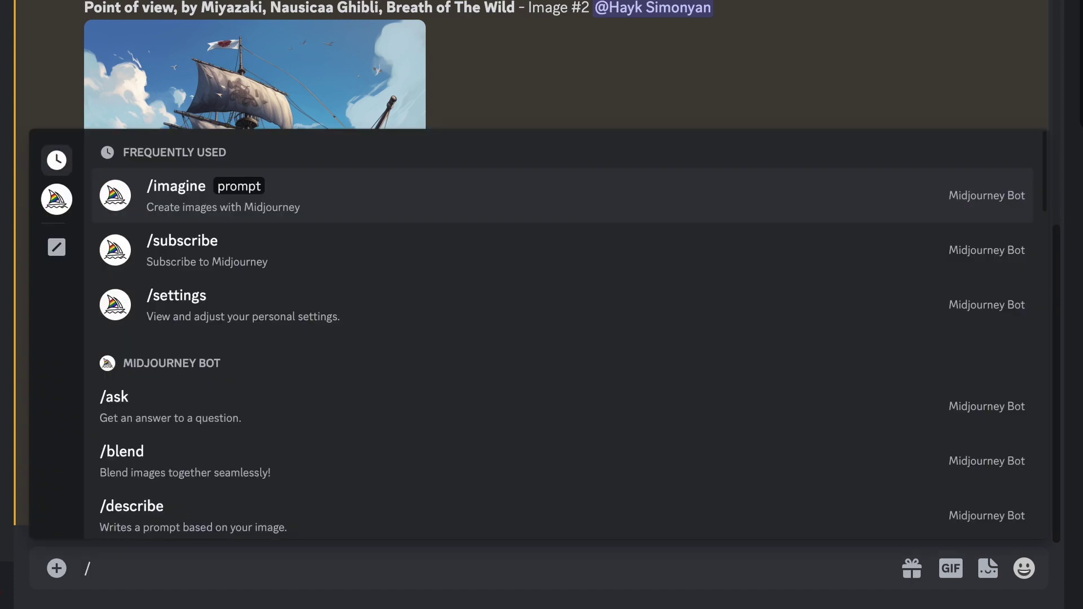
text(settings)
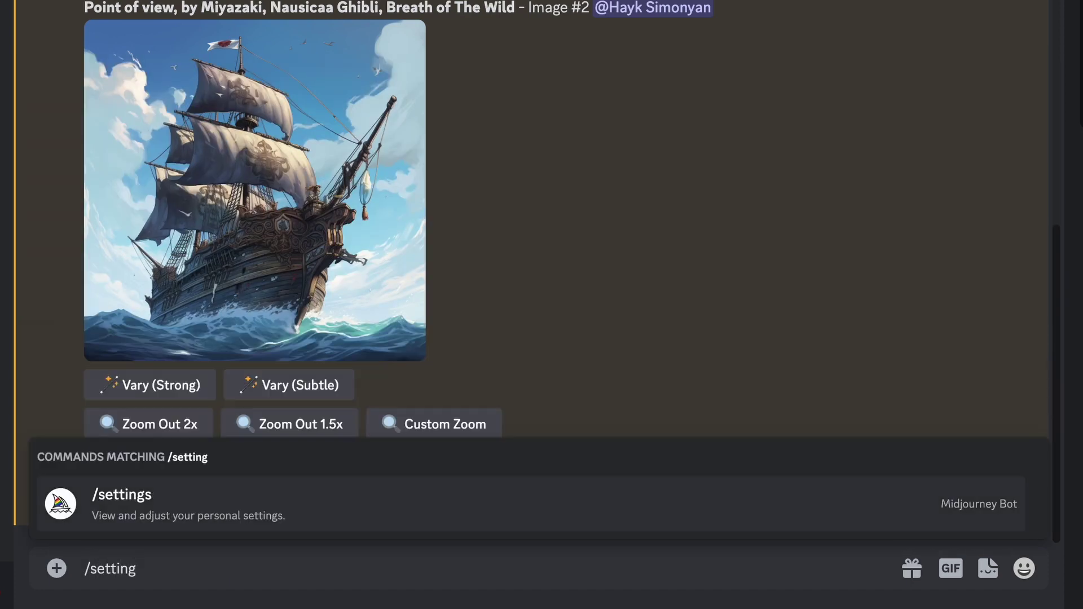
key(Return)
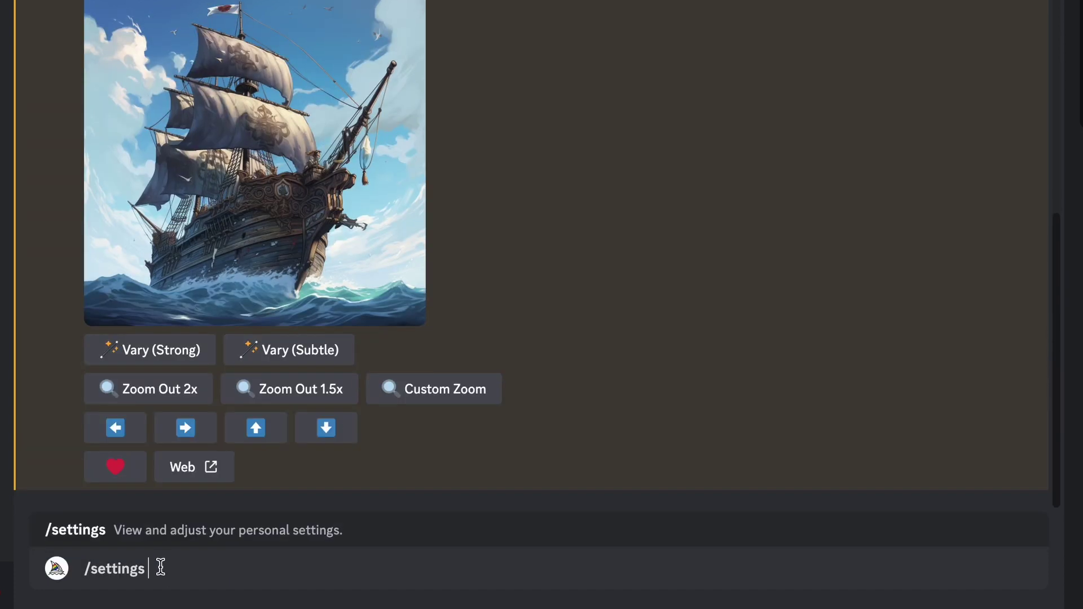
key(Return)
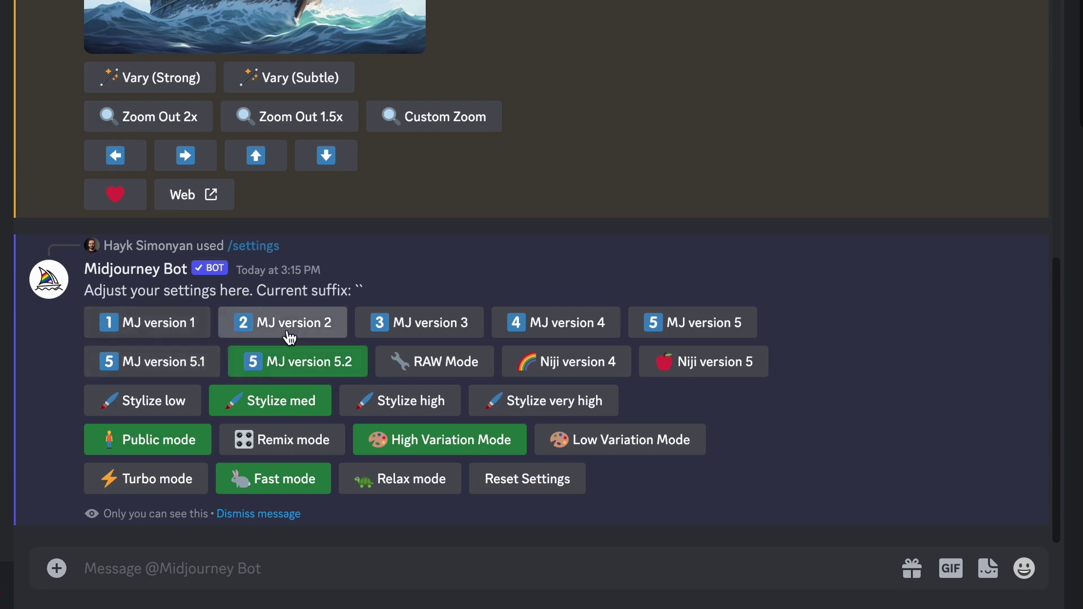
- Toggle RAW Mode on and off in the Midjourney settings, checking its prompt suffix, and try to switch off Public mode
click(435, 376)
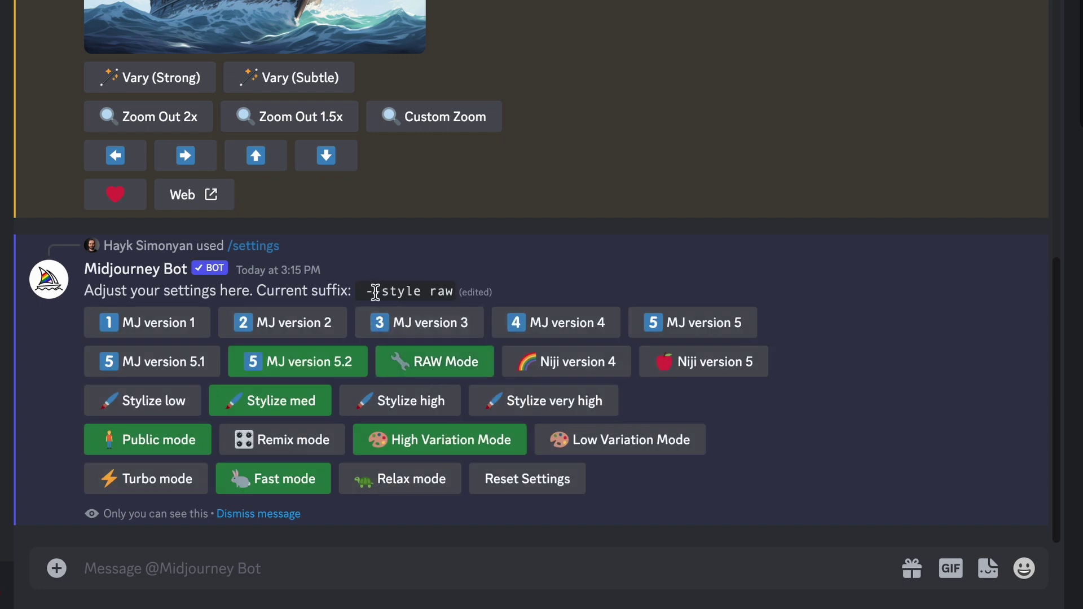
drag(367, 291, 453, 292)
click(444, 365)
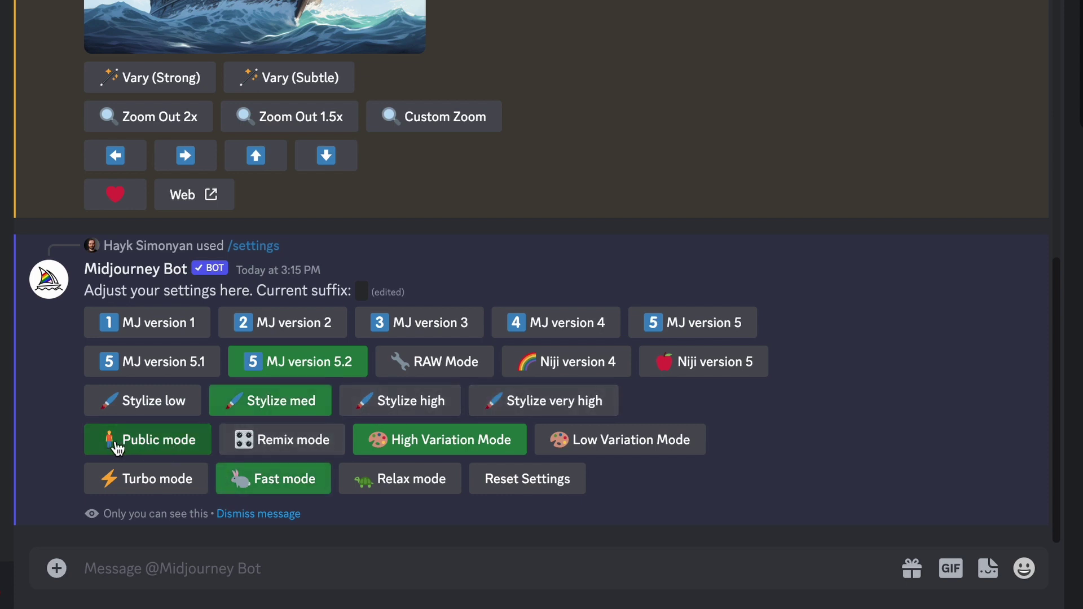
click(132, 452)
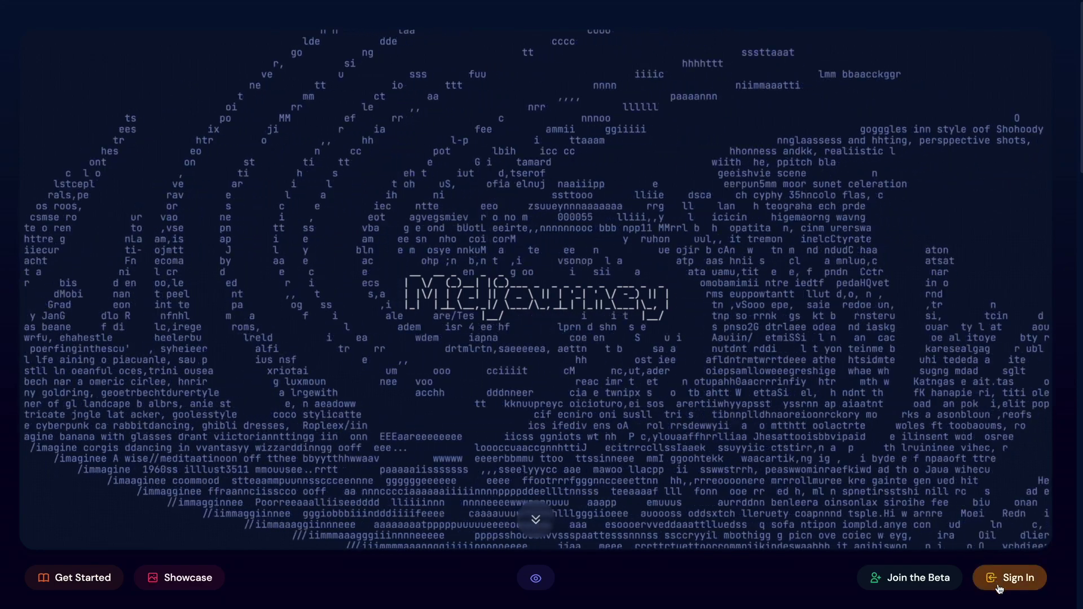
- Switch to the Midjourney website, sign in and view the upscaled images on the account's home page
click(999, 589)
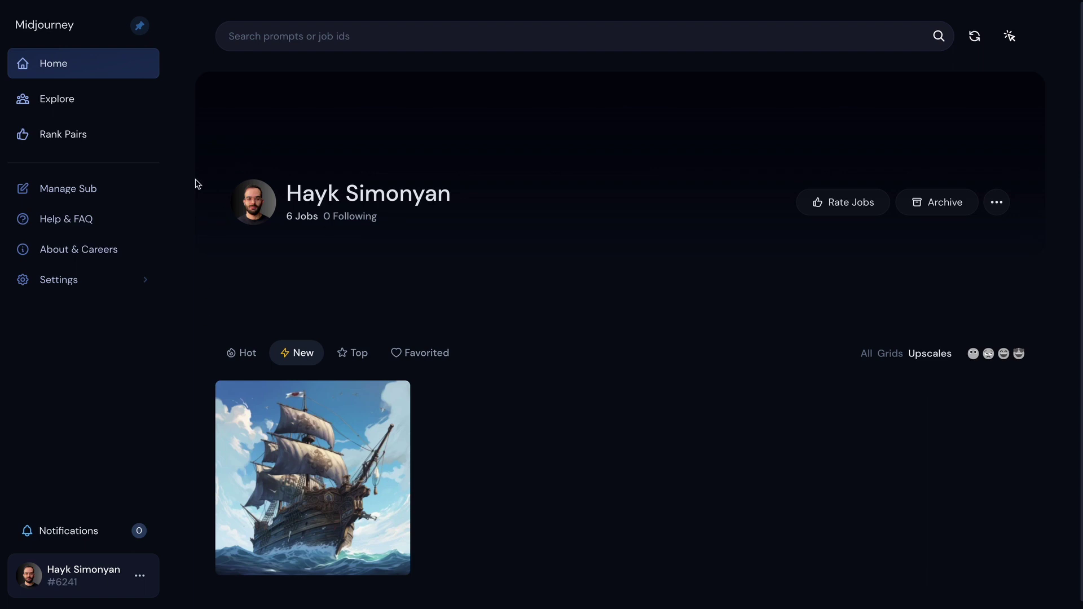
mouse_move(389, 469)
scroll(457, 510, down, 1)
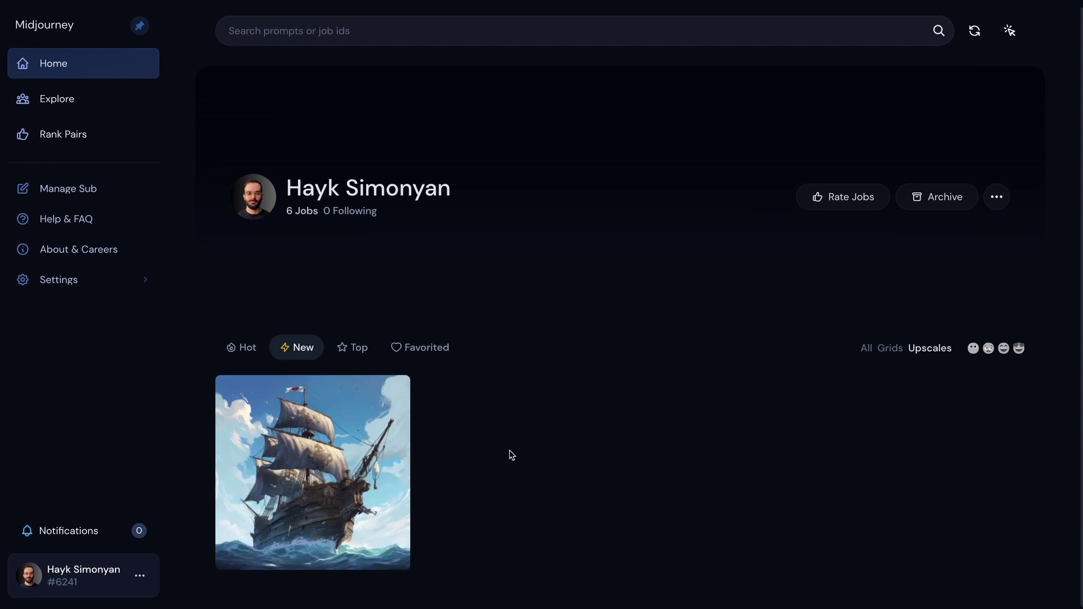
- Open the community feed on the Midjourney website and browse its hot upscaled images
click(129, 107)
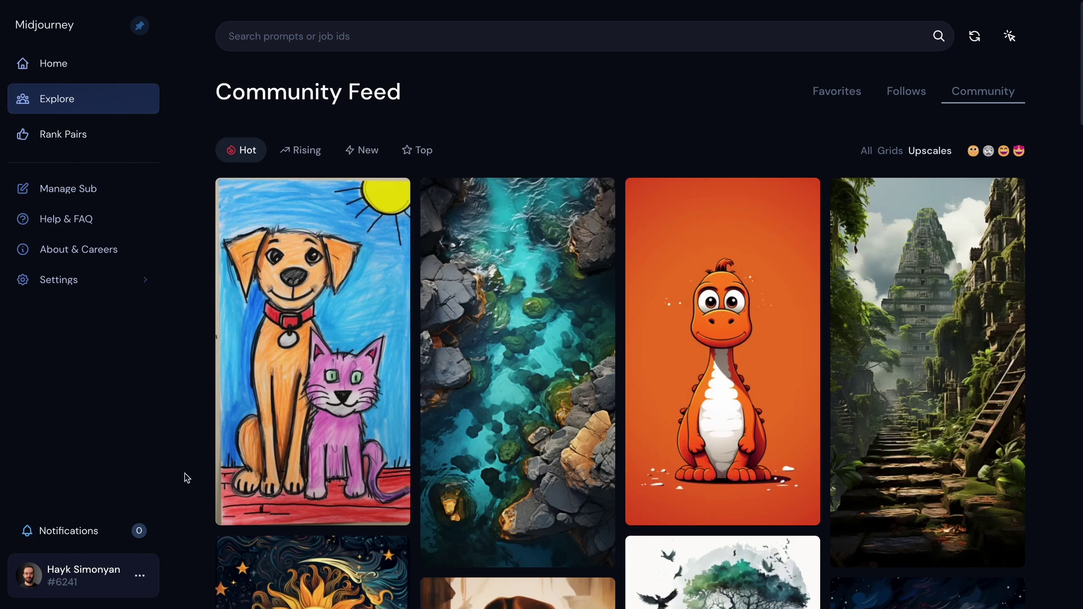
scroll(187, 478, down, 12)
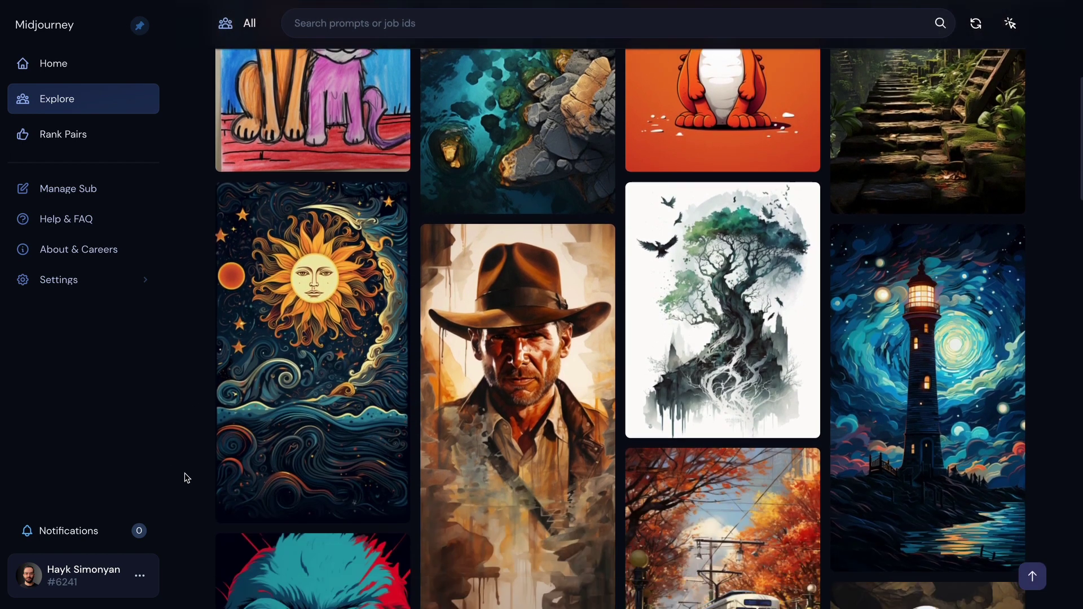
scroll(187, 477, down, 3)
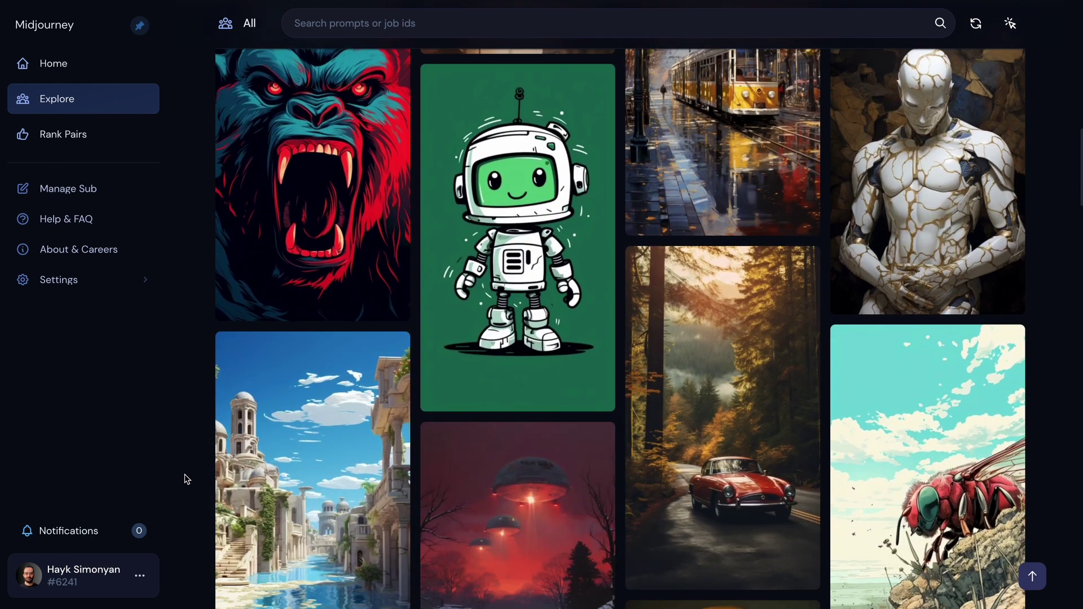
mouse_move(491, 394)
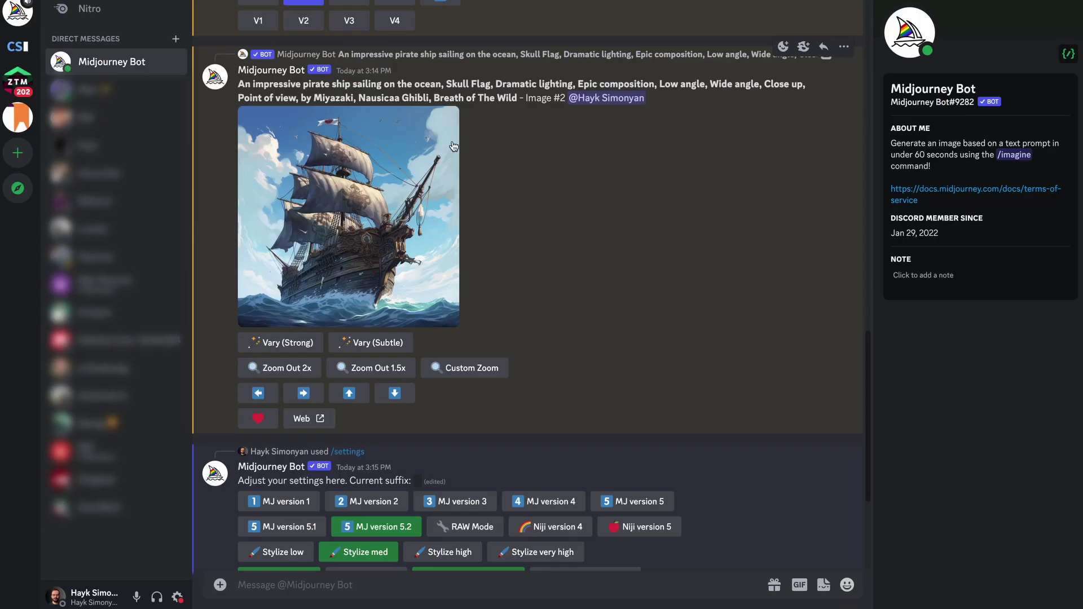
- Switch back to Discord, open the upscaled pirate ship image at full size in the browser and save it
click(387, 225)
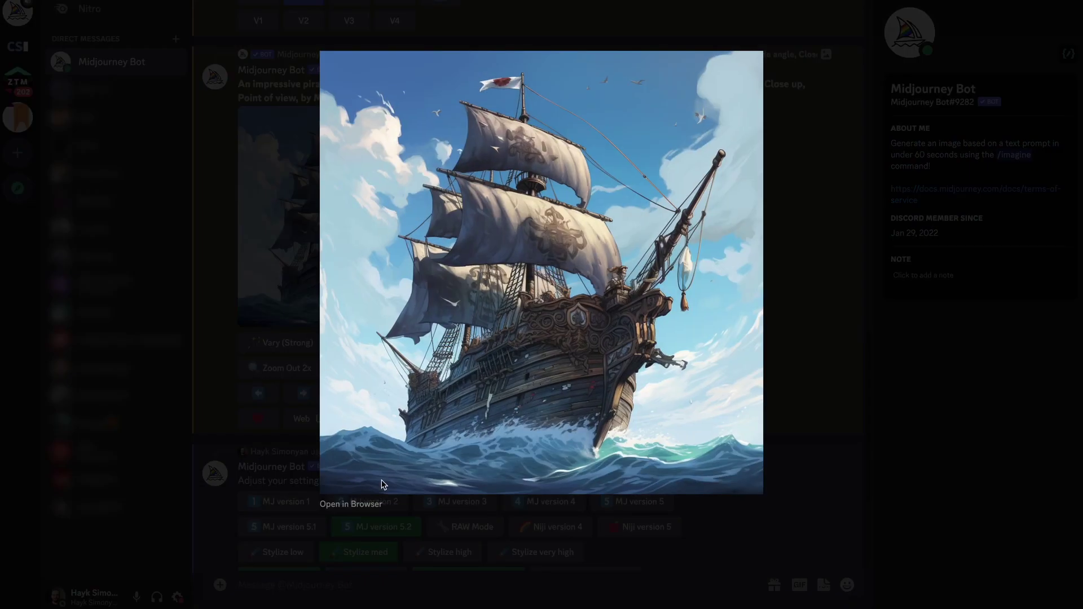
click(365, 504)
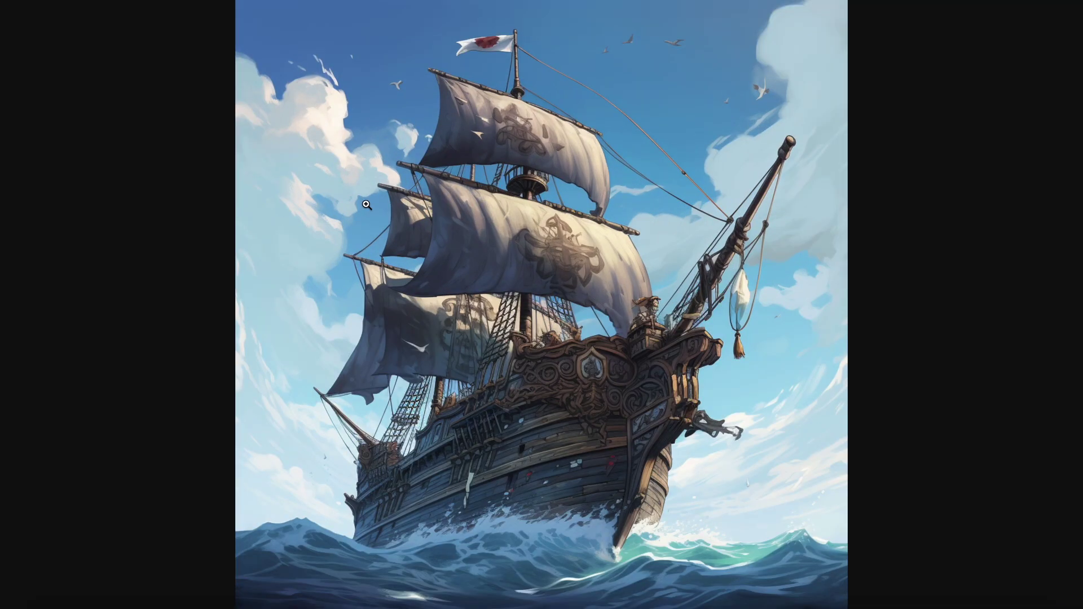
right_click(367, 206)
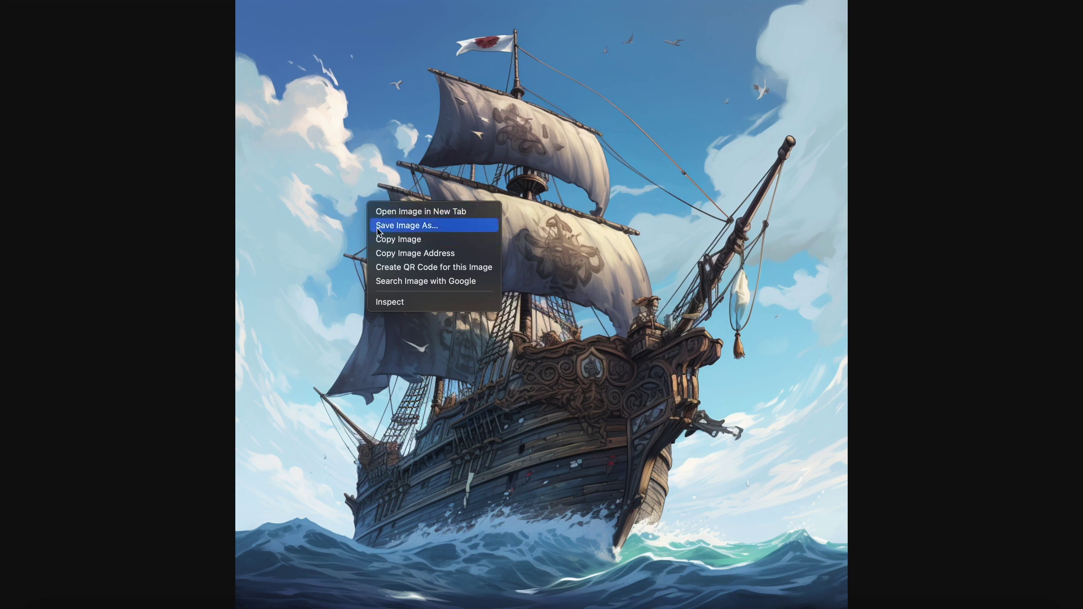
click(377, 226)
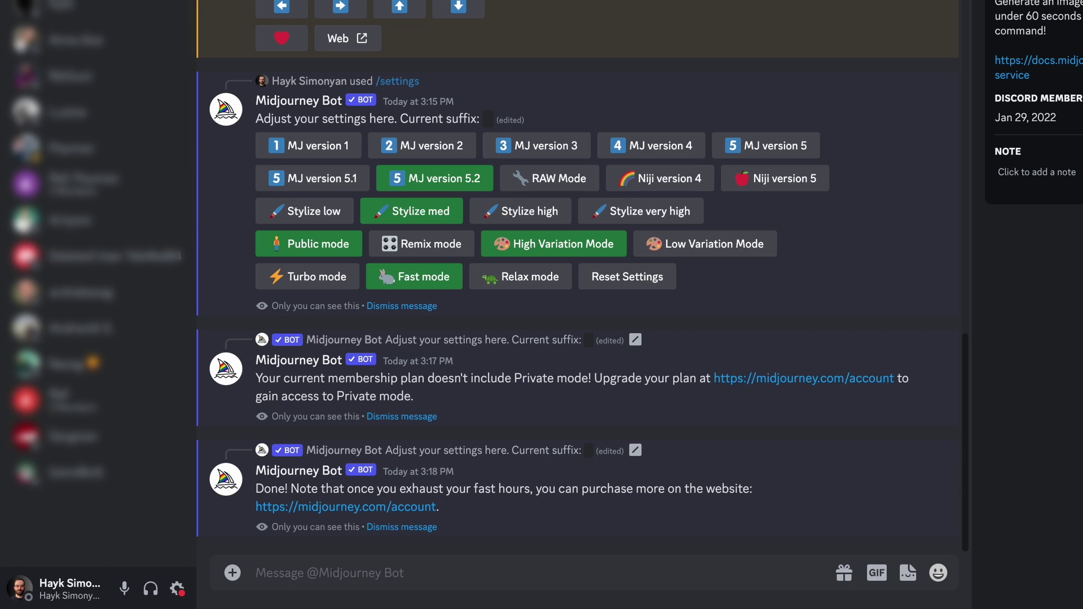
- Upload the orange Lamborghini photo to the chat and run /imagine with its image link followed by "cartoon style"
drag(1082, 485, 602, 470)
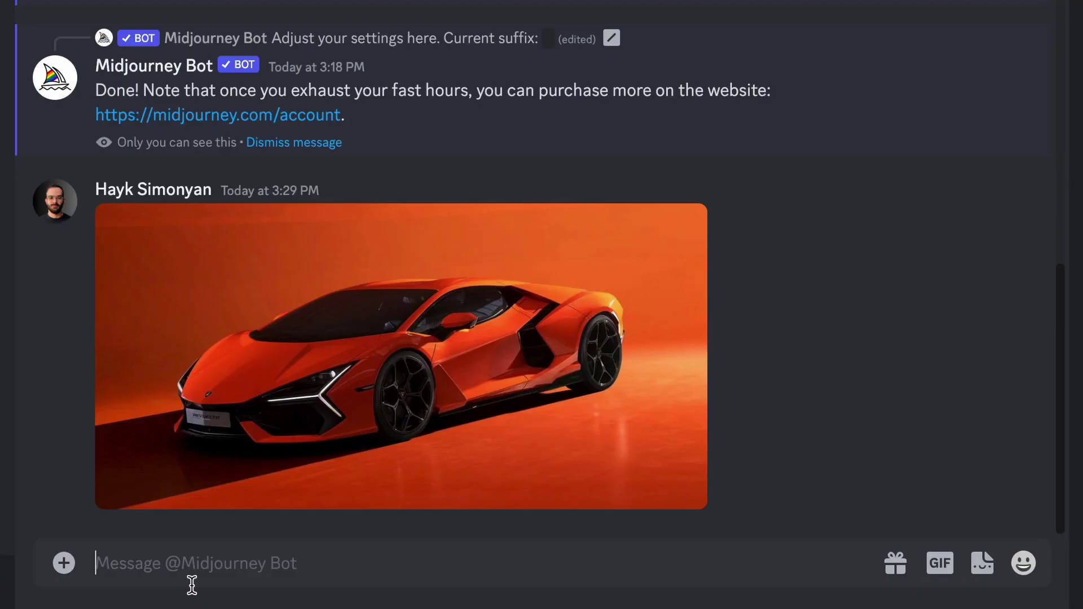
text(/imagine)
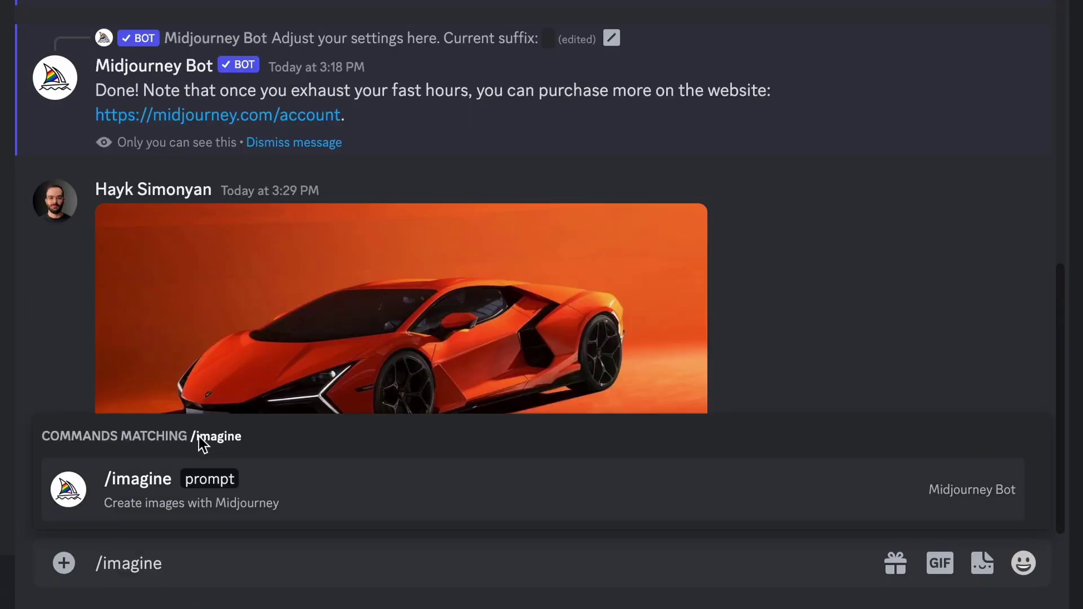
click(188, 499)
drag(330, 308, 255, 564)
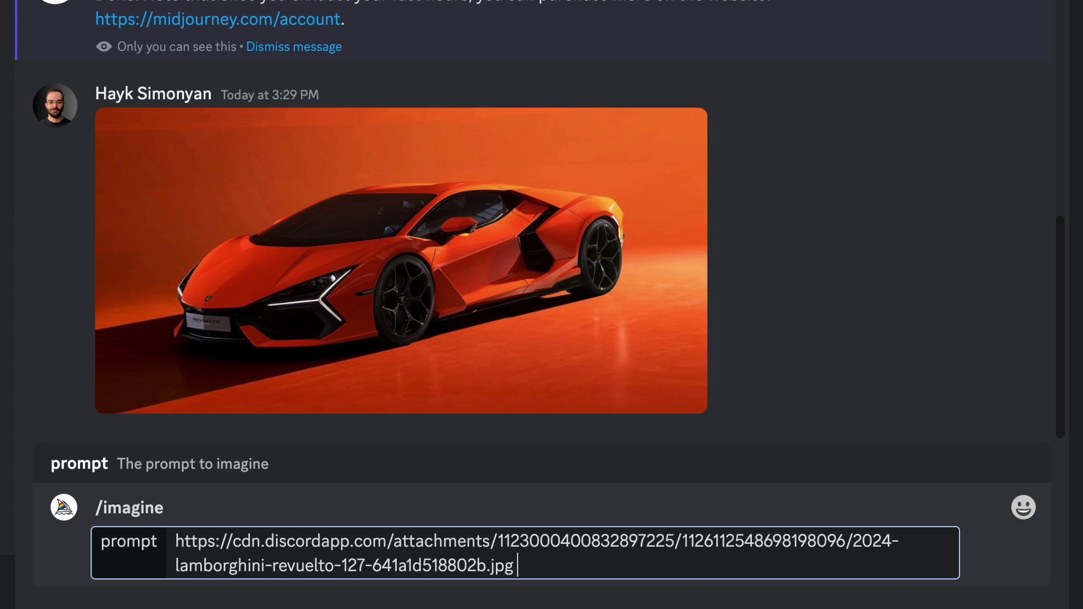
text(cartoon style)
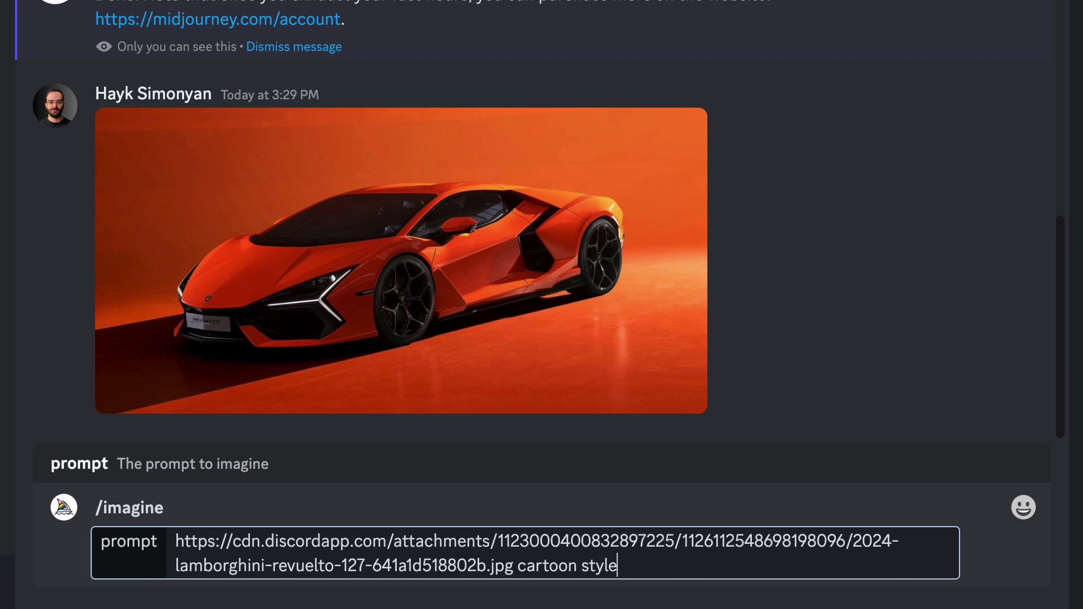
key(Return)
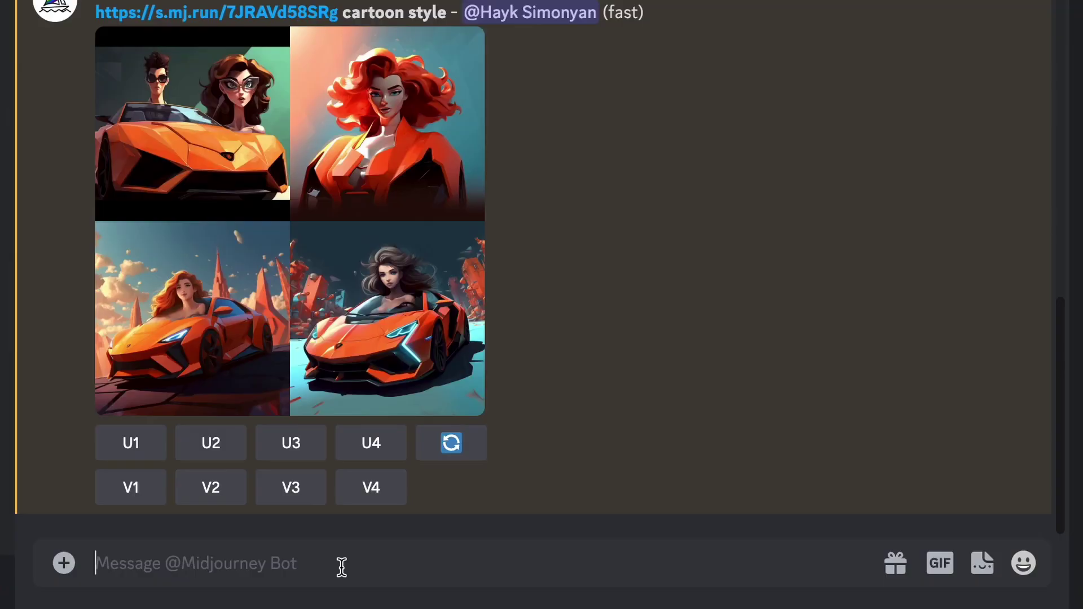
- Run the /describe command on the orange Lamborghini photo
text(/desc)
click(287, 480)
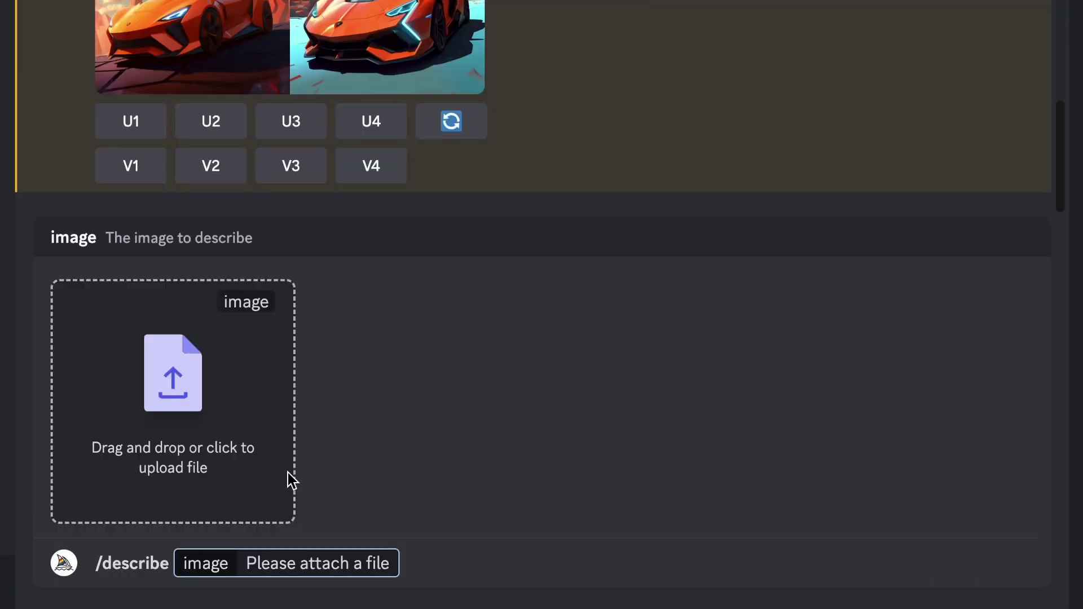
drag(288, 478, 183, 421)
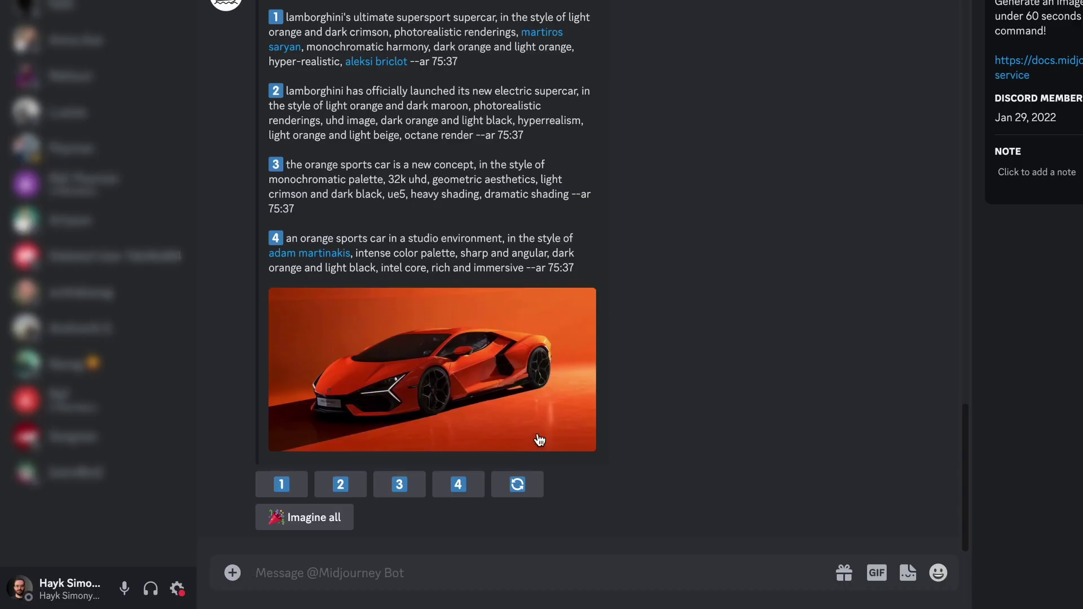
- Generate images from the first described prompt, replacing its text with "lamborghini's supercar"
click(282, 484)
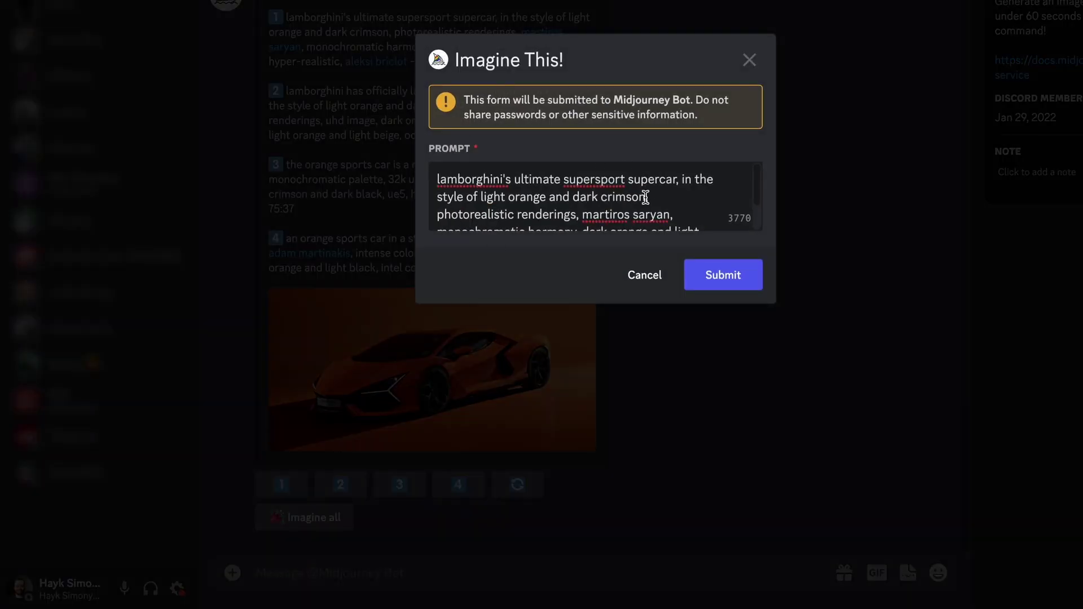
scroll(644, 197, down, 2)
key(ctrl+a)
text(lamborghini's supercar)
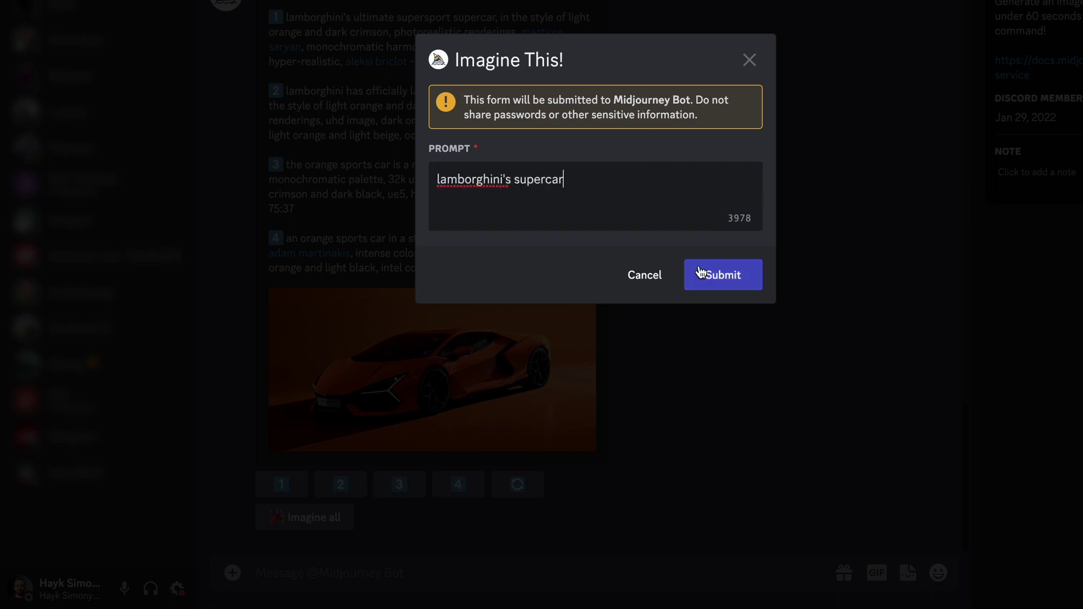
click(715, 282)
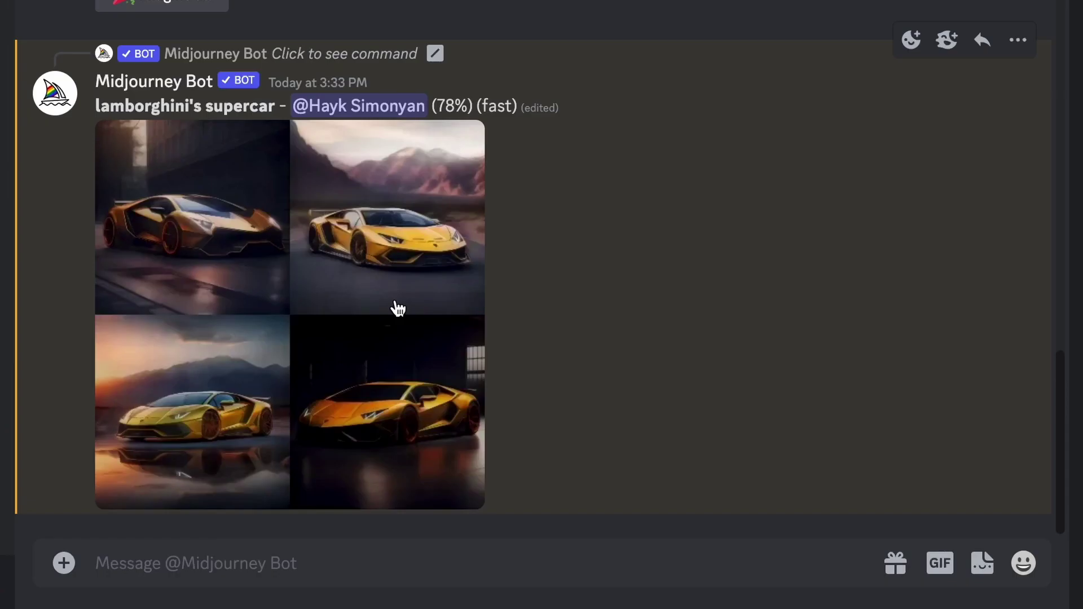
- Run /blend with the saved pirate ship image and a second image, and view the resulting grid enlarged
click(243, 551)
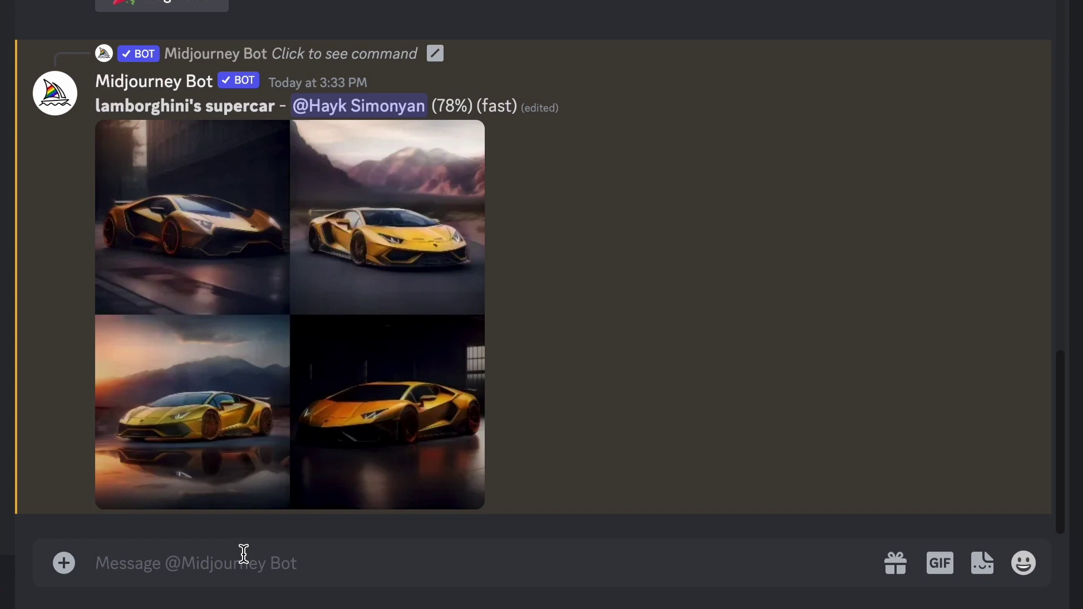
text(/)
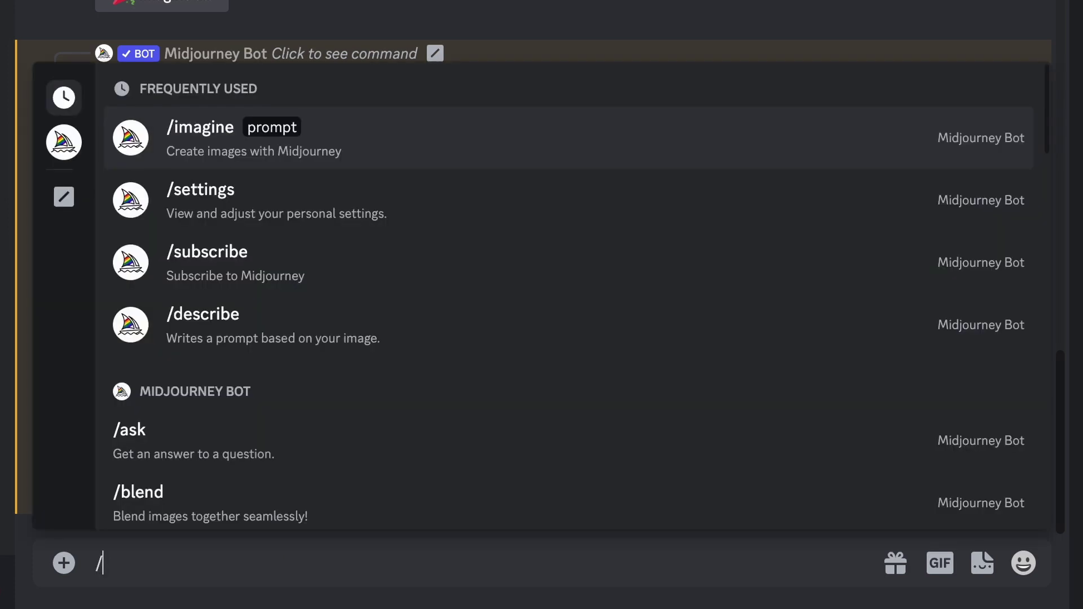
text(blend)
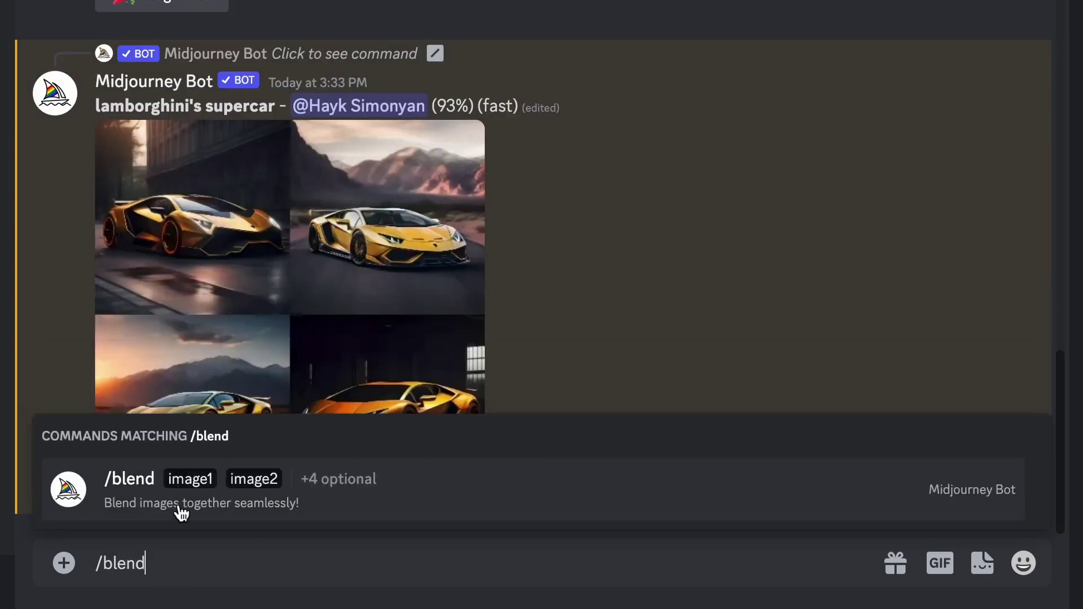
click(181, 510)
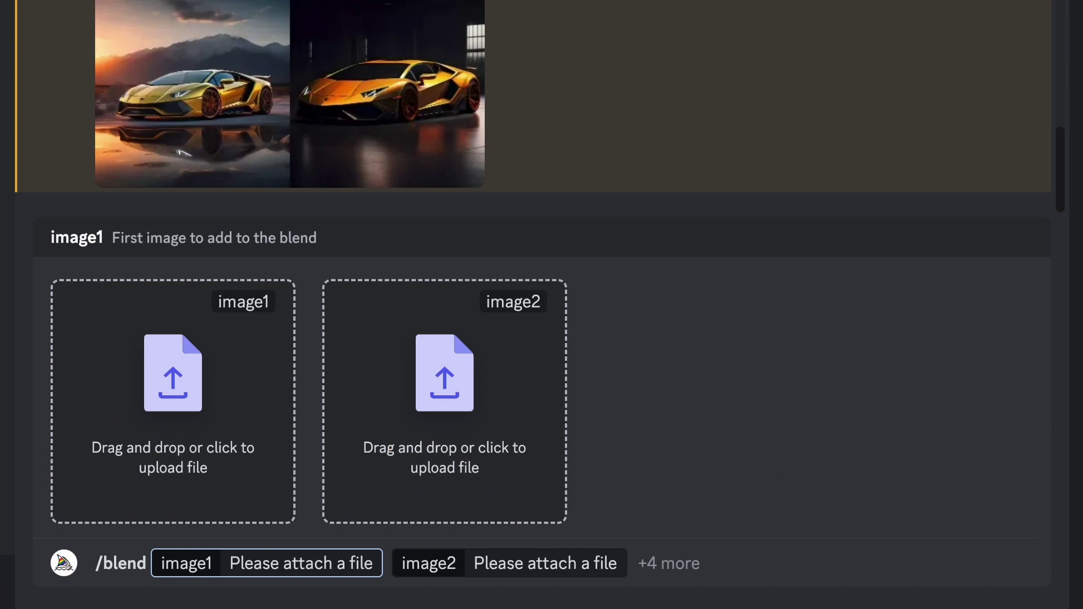
drag(327, 564, 179, 364)
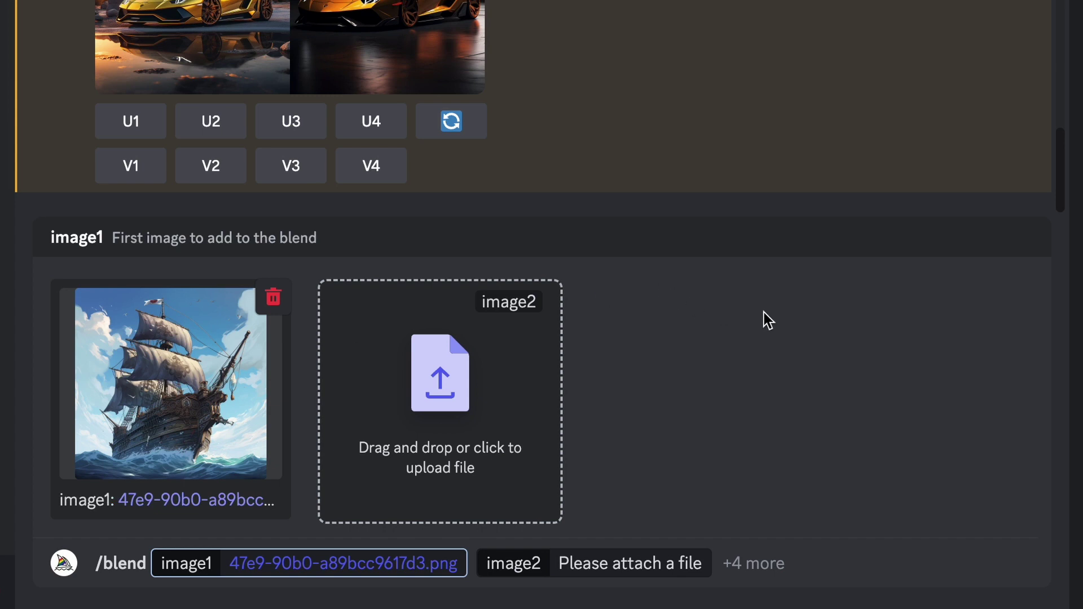
drag(508, 608, 434, 385)
key(Return)
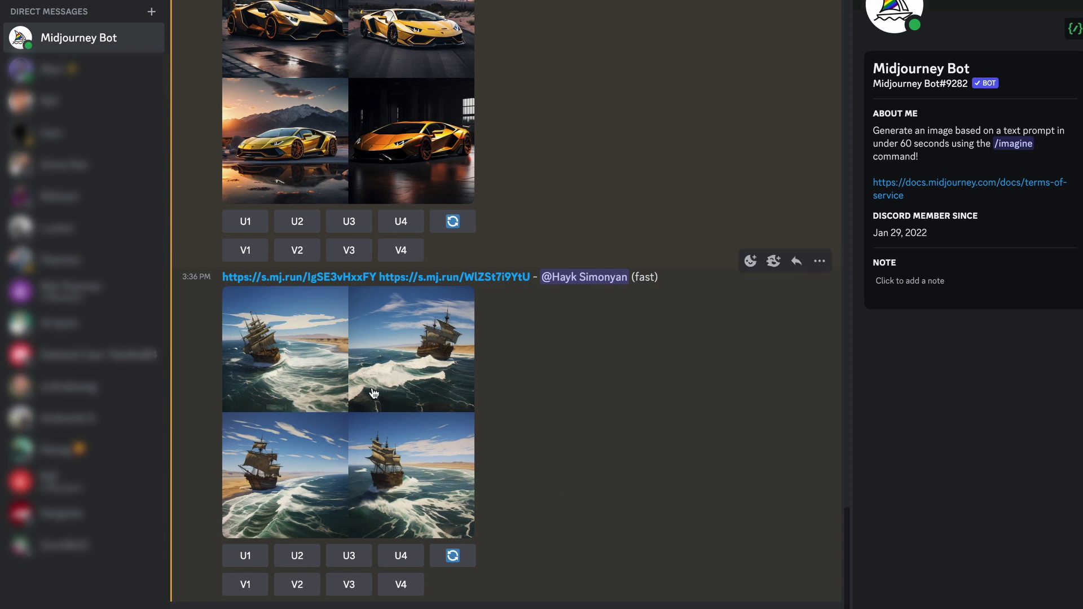
click(395, 403)
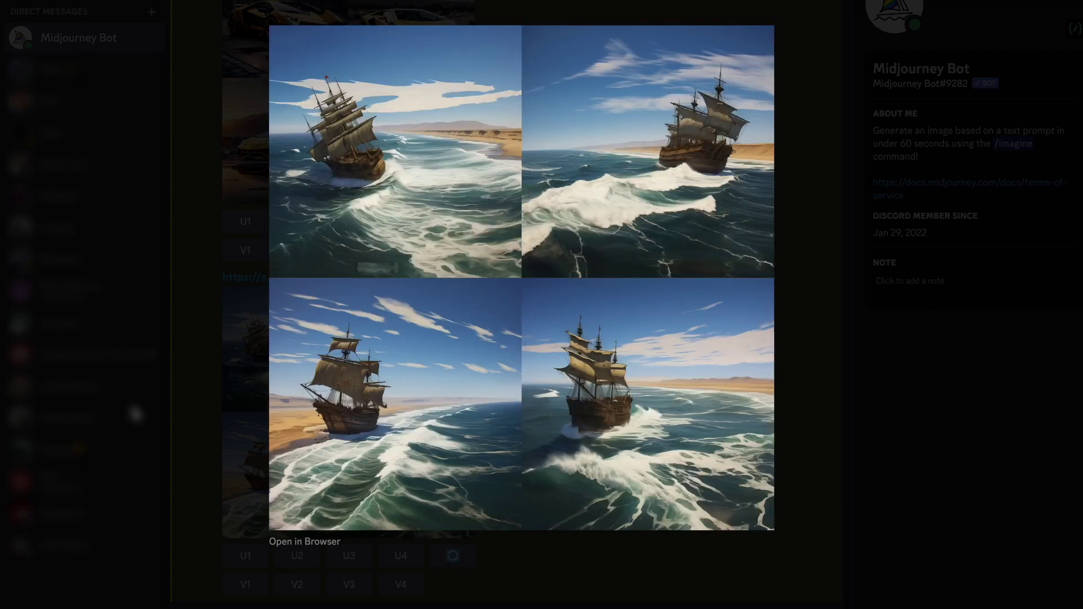
key(Escape)
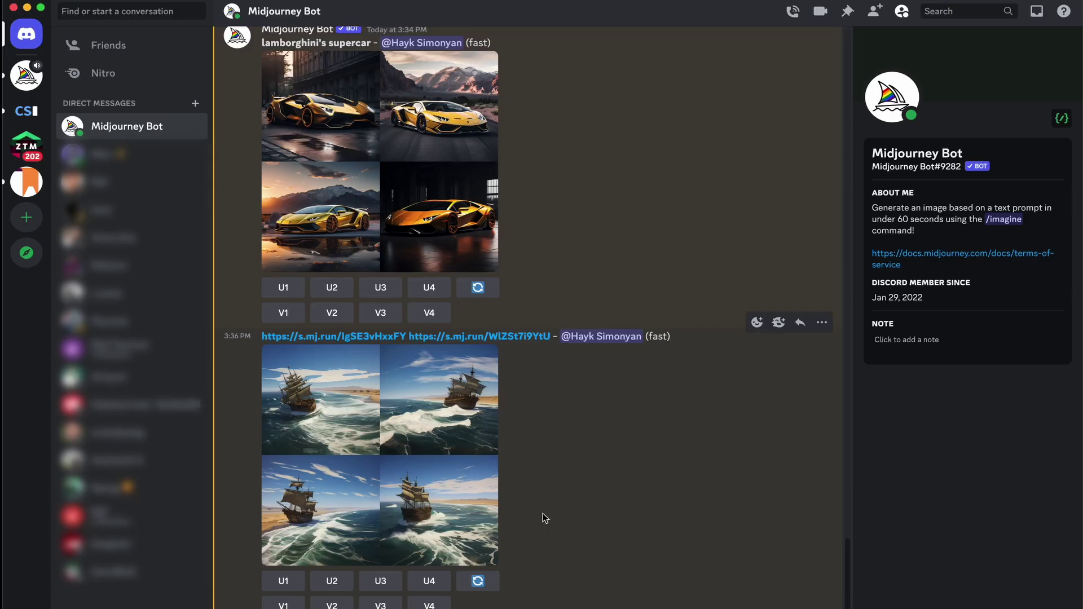